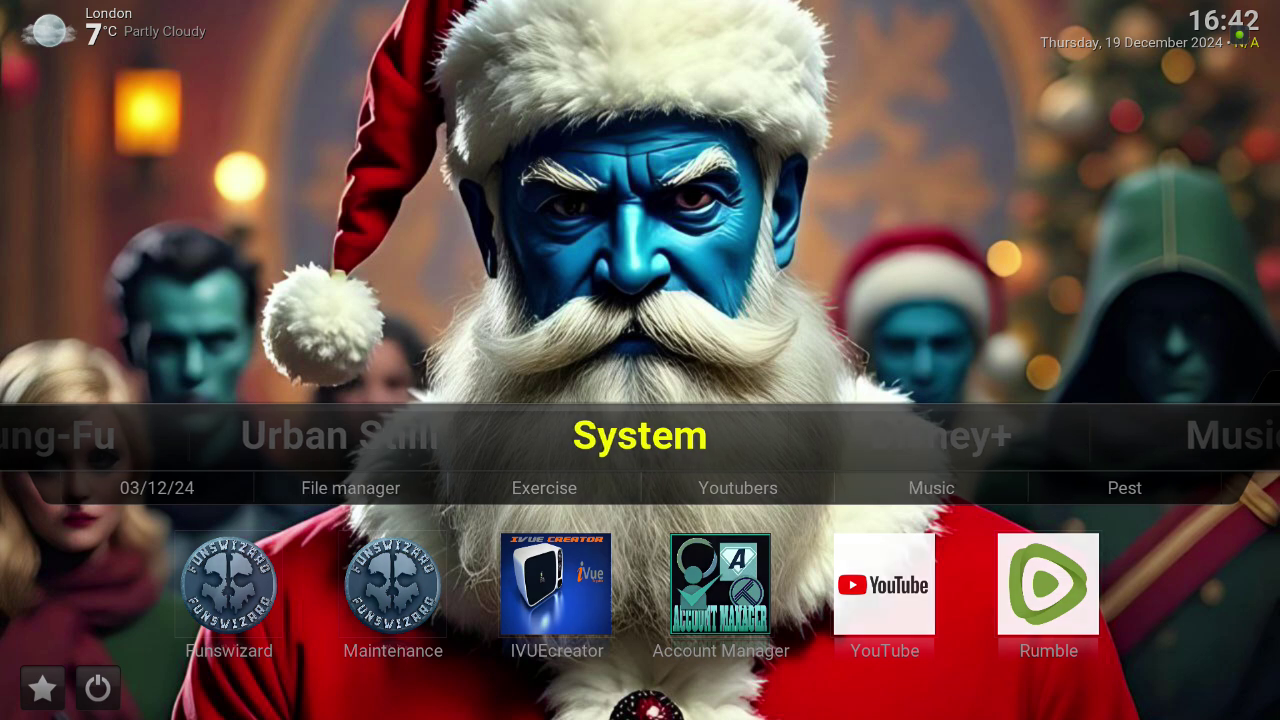
Step: Go to My add-ons and enter the Program add-ons category
key(Return)
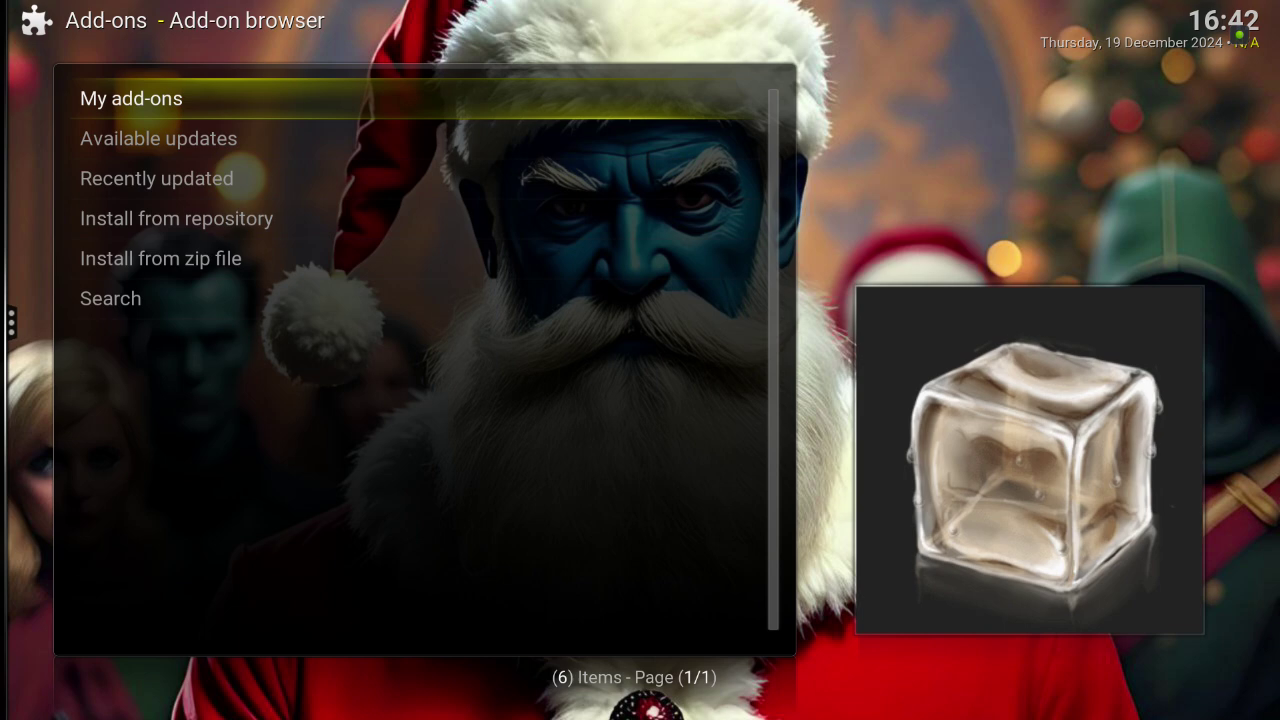
key(Return)
key(Up)
key(Up)
key(Up)
key(Up)
key(Up)
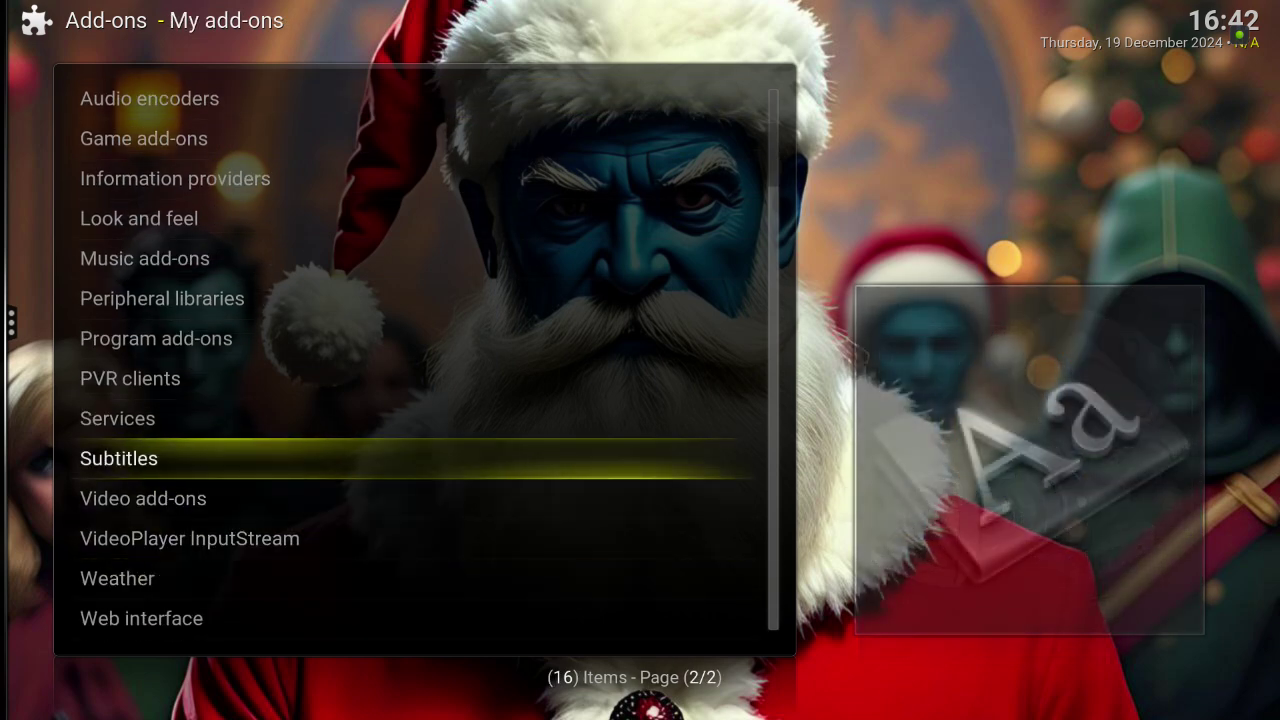
Step: Open the add-on information dialog for The 666 Mafia GUI WIZARD
key(Up)
key(Up)
key(Up)
key(Return)
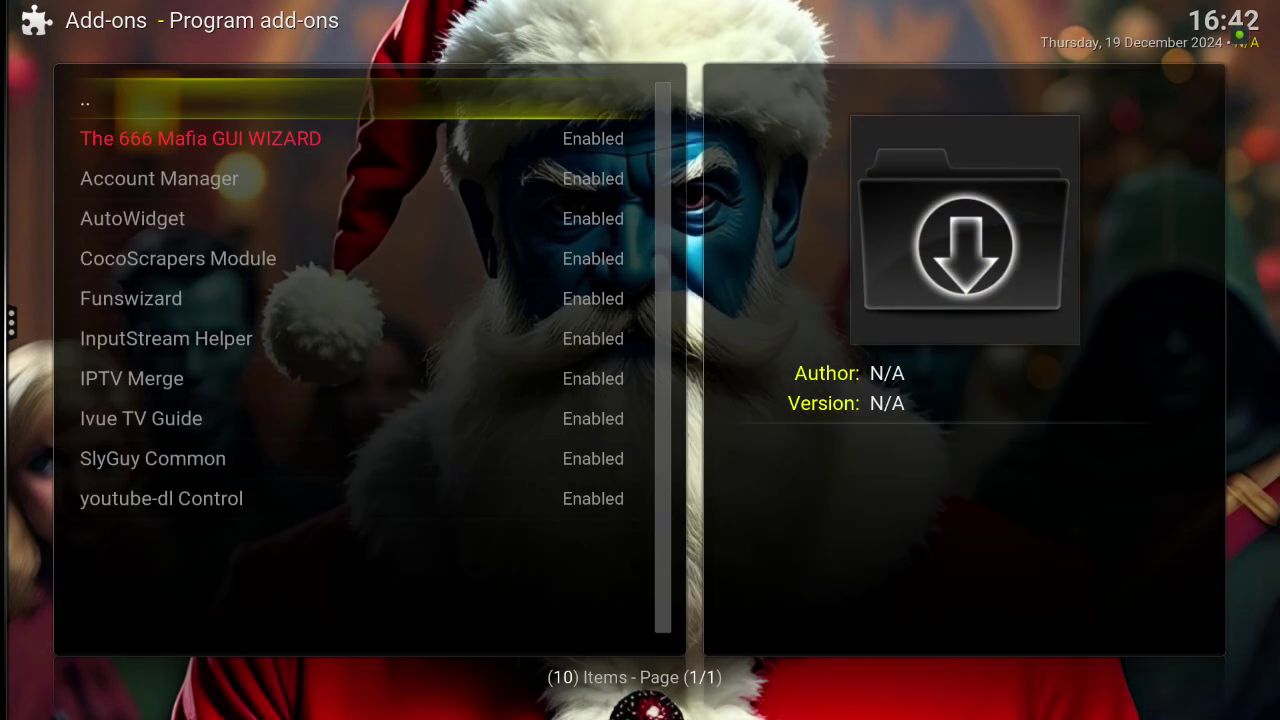
key(Down)
key(Down)
key(Up)
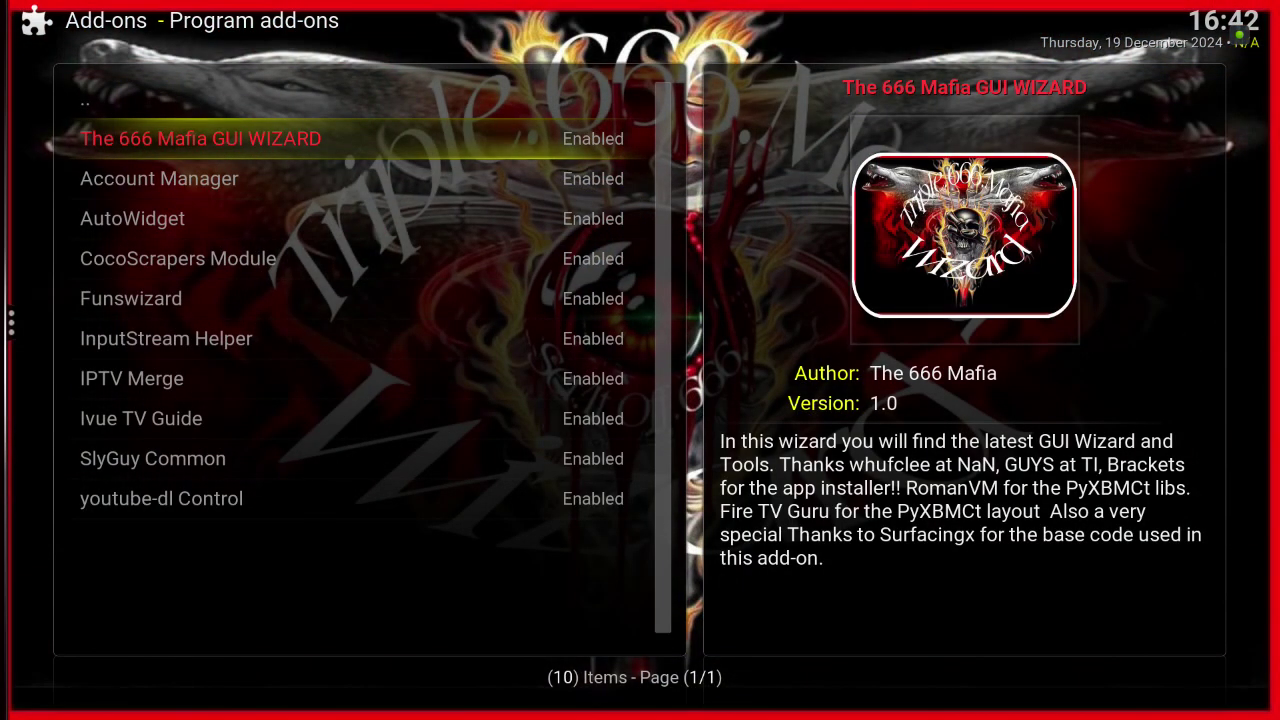
key(Return)
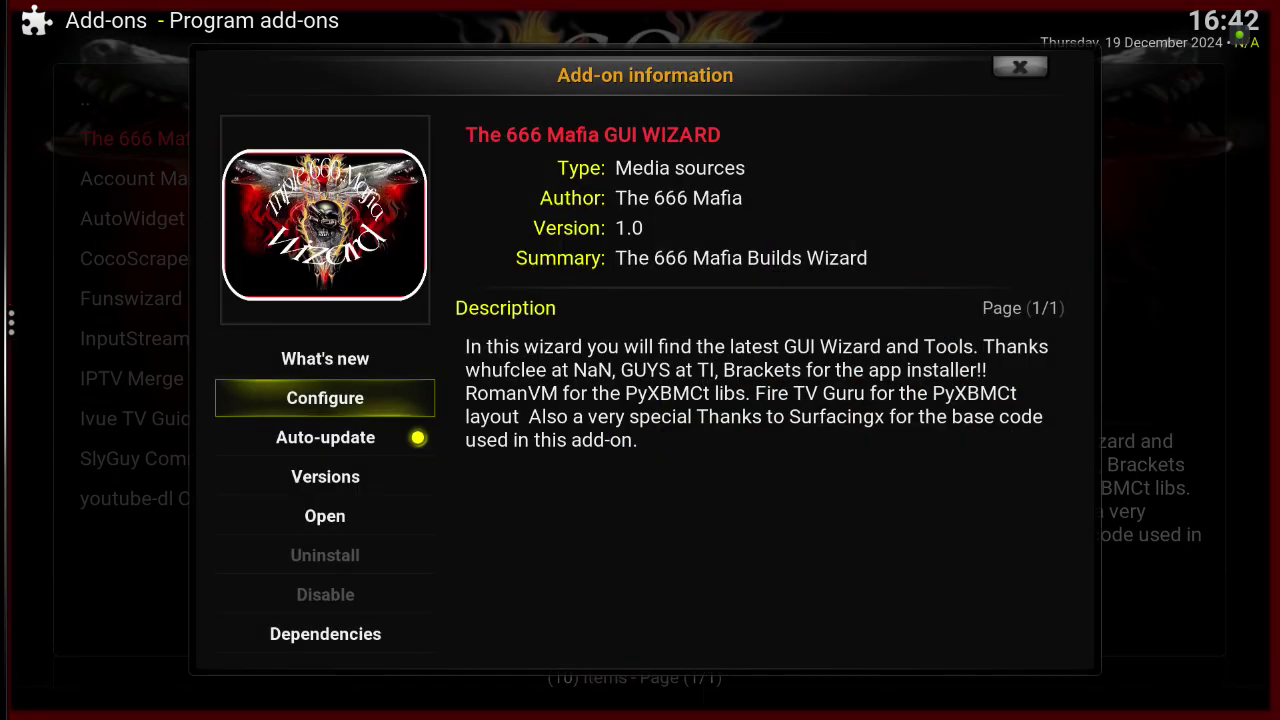
key(Down)
key(Down)
Step: Launch The 666 Mafia GUI WIZARD and open its Maintenance page
key(Up)
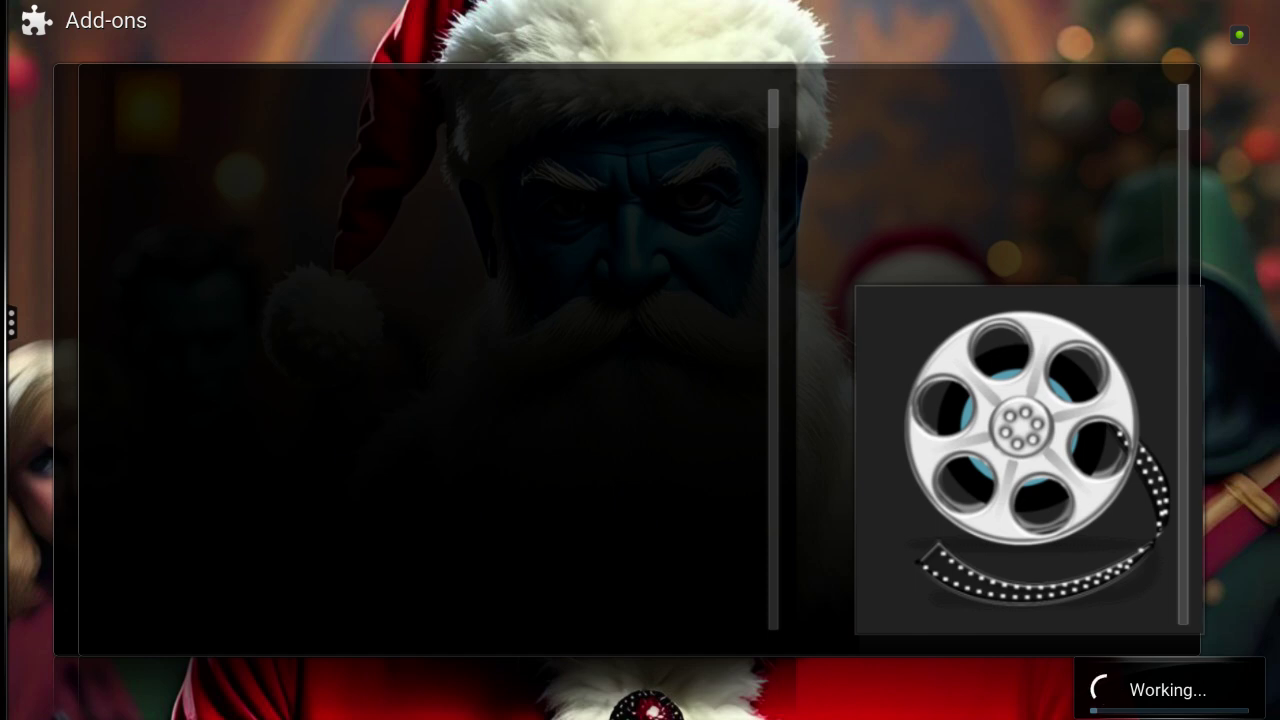
key(Right)
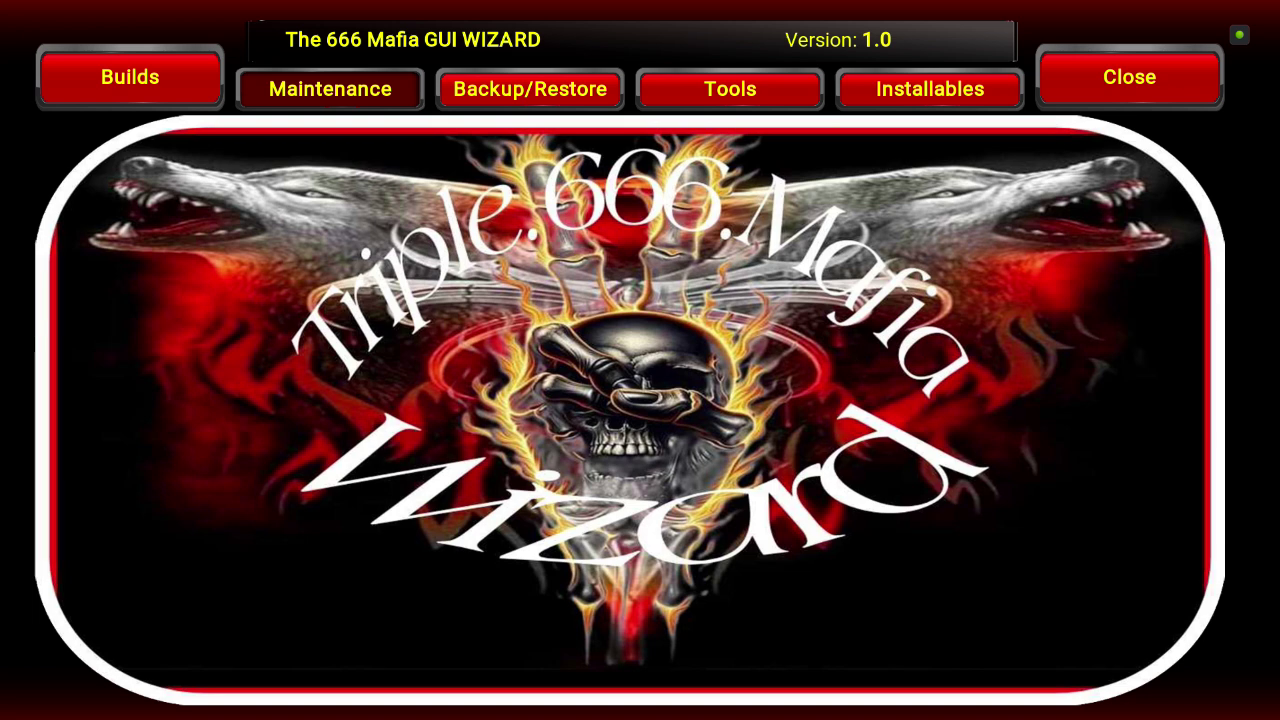
key(Return)
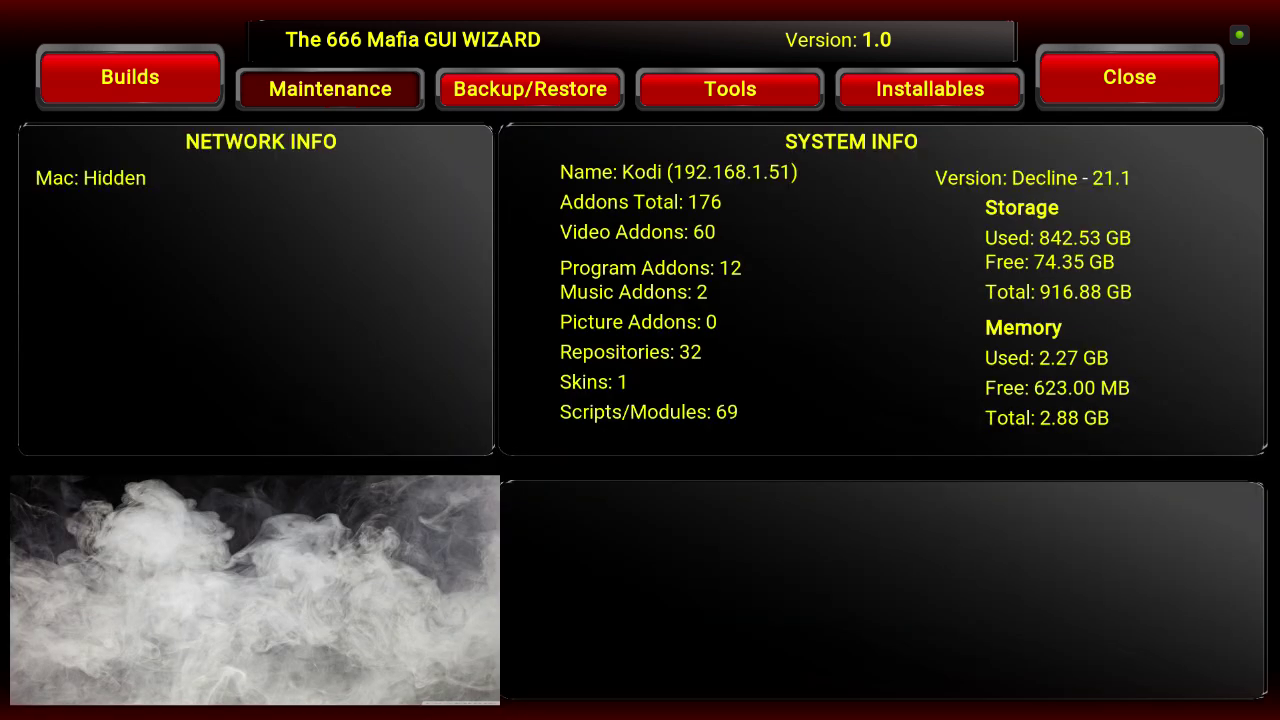
Step: Browse the clean-up actions: total clean-up, delete cache and delete packages
key(Right)
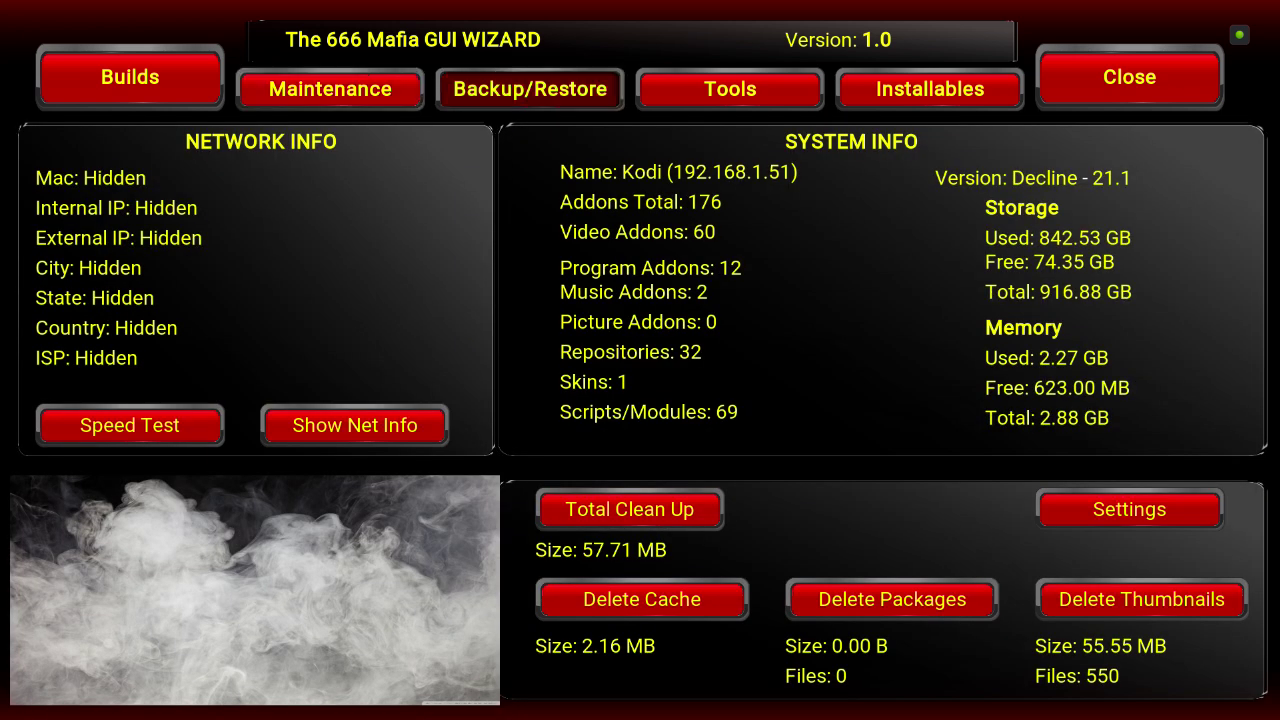
key(Left)
key(Down)
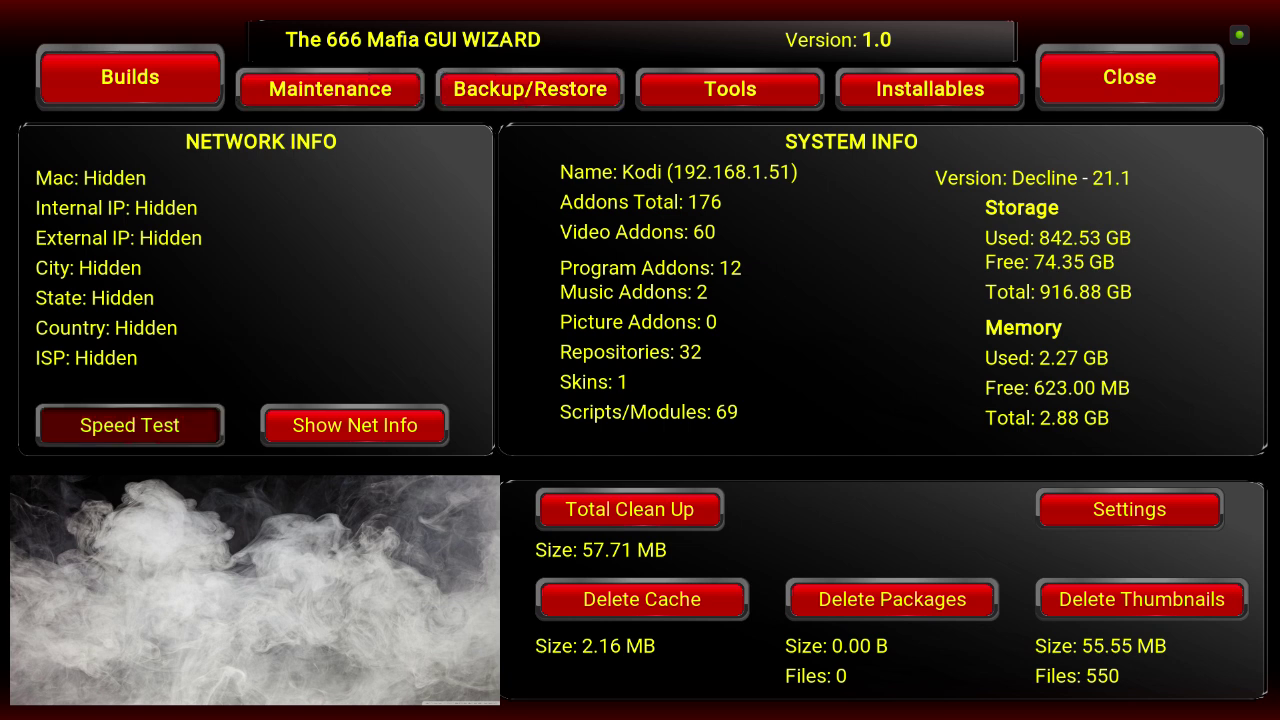
key(Down)
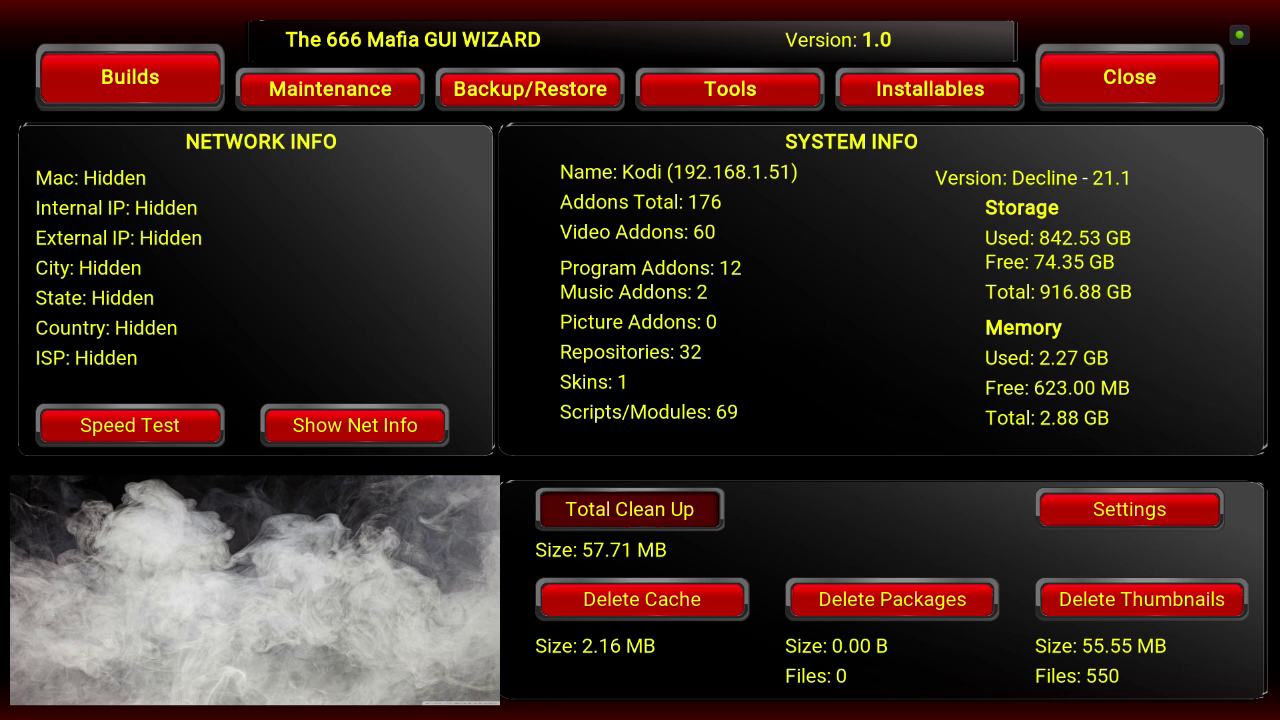
key(Down)
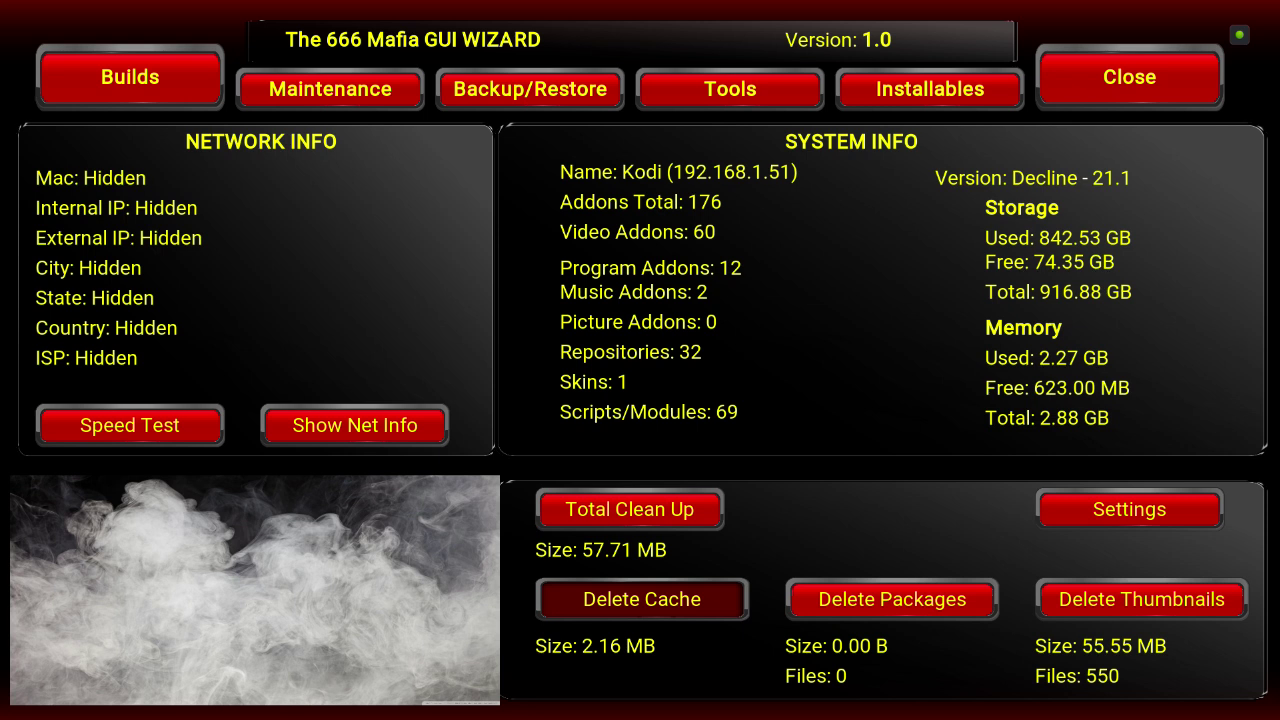
key(Right)
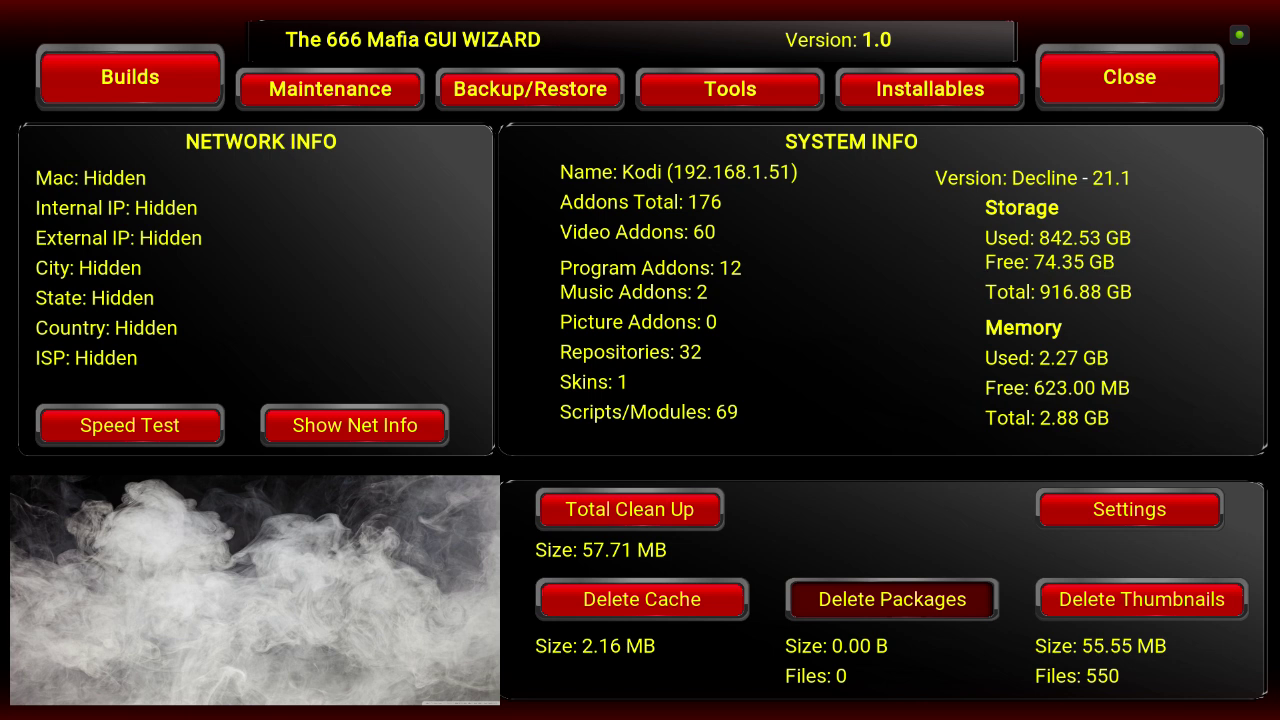
key(Right)
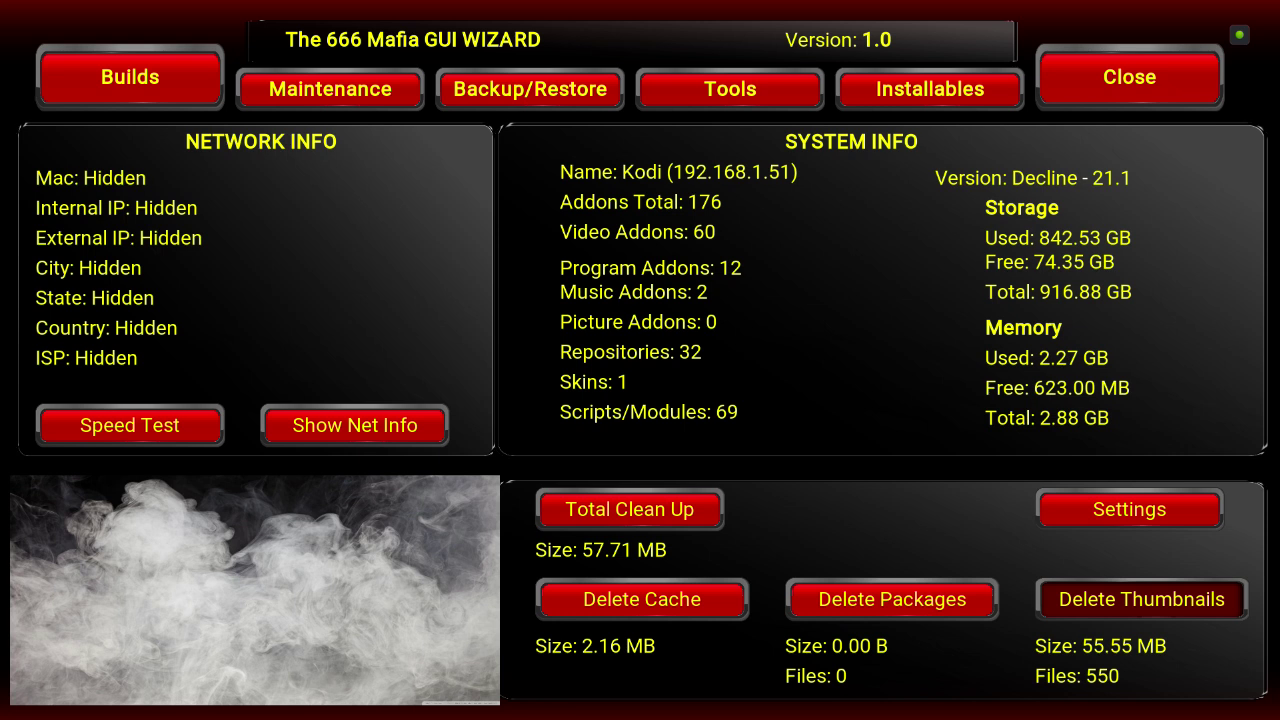
key(Up)
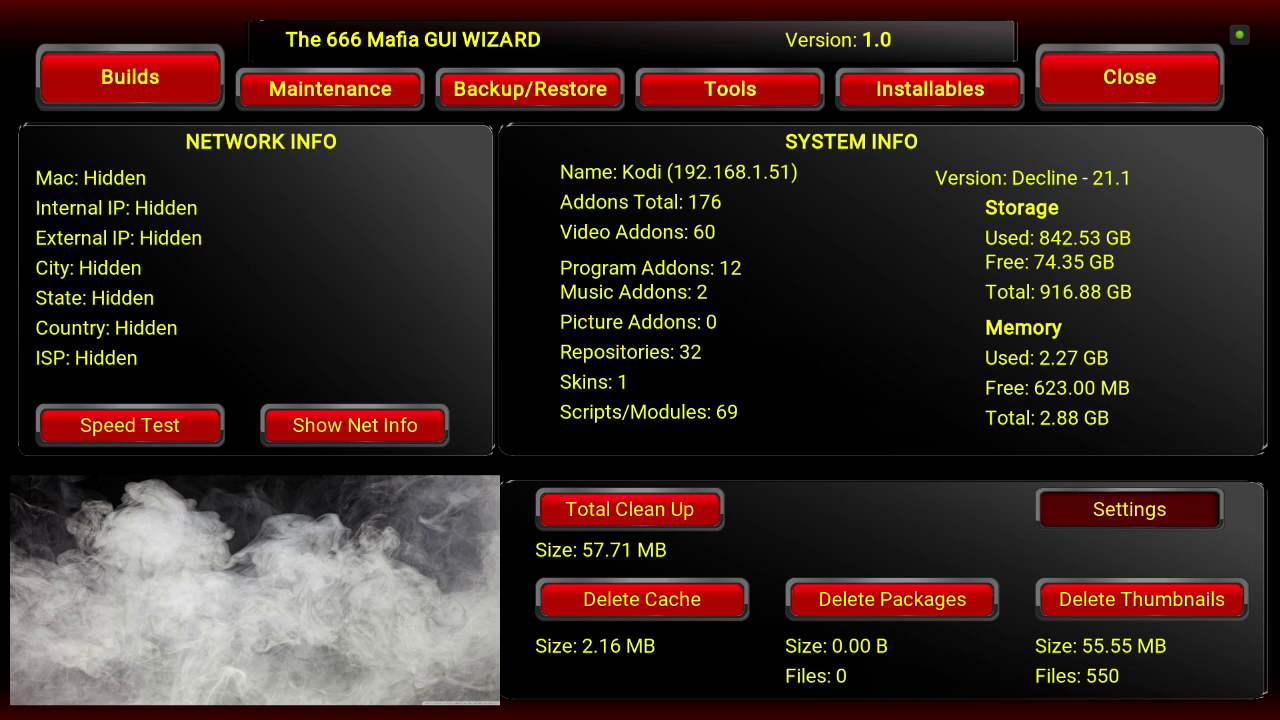
Step: Open the wizard's Settings and enable Clear Cache on Startup on the Maintenance tab
key(Return)
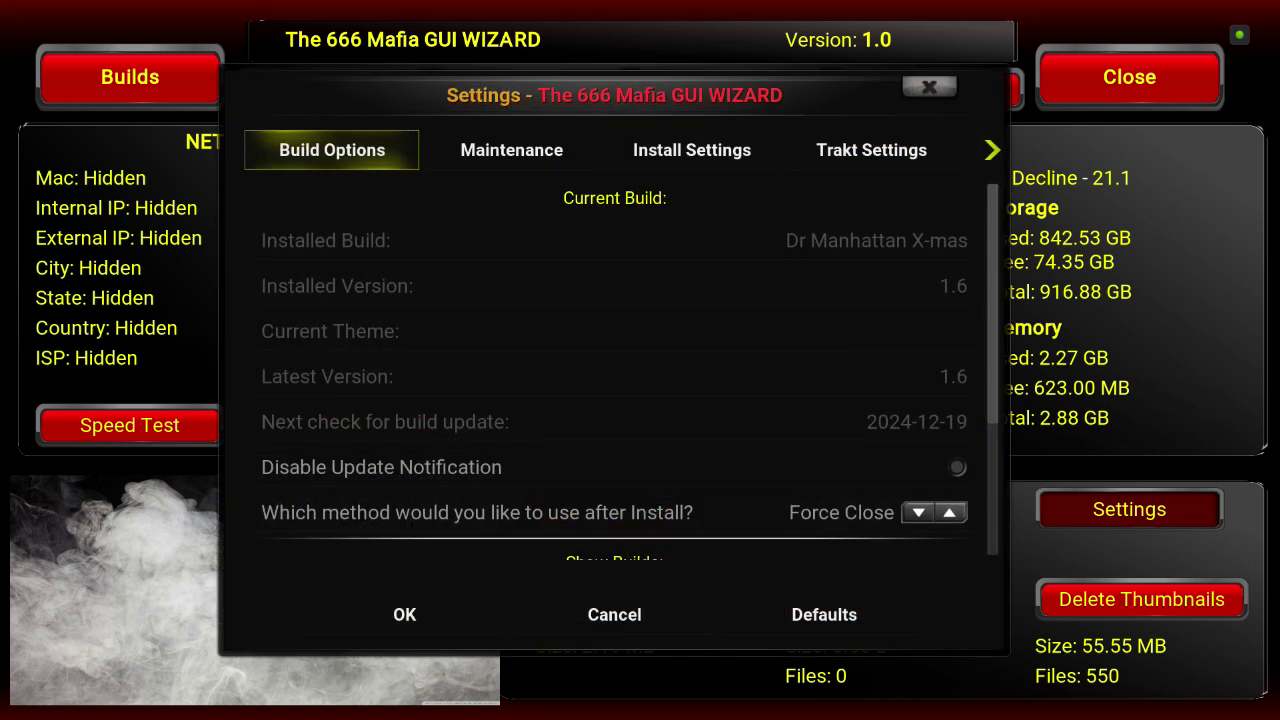
key(Right)
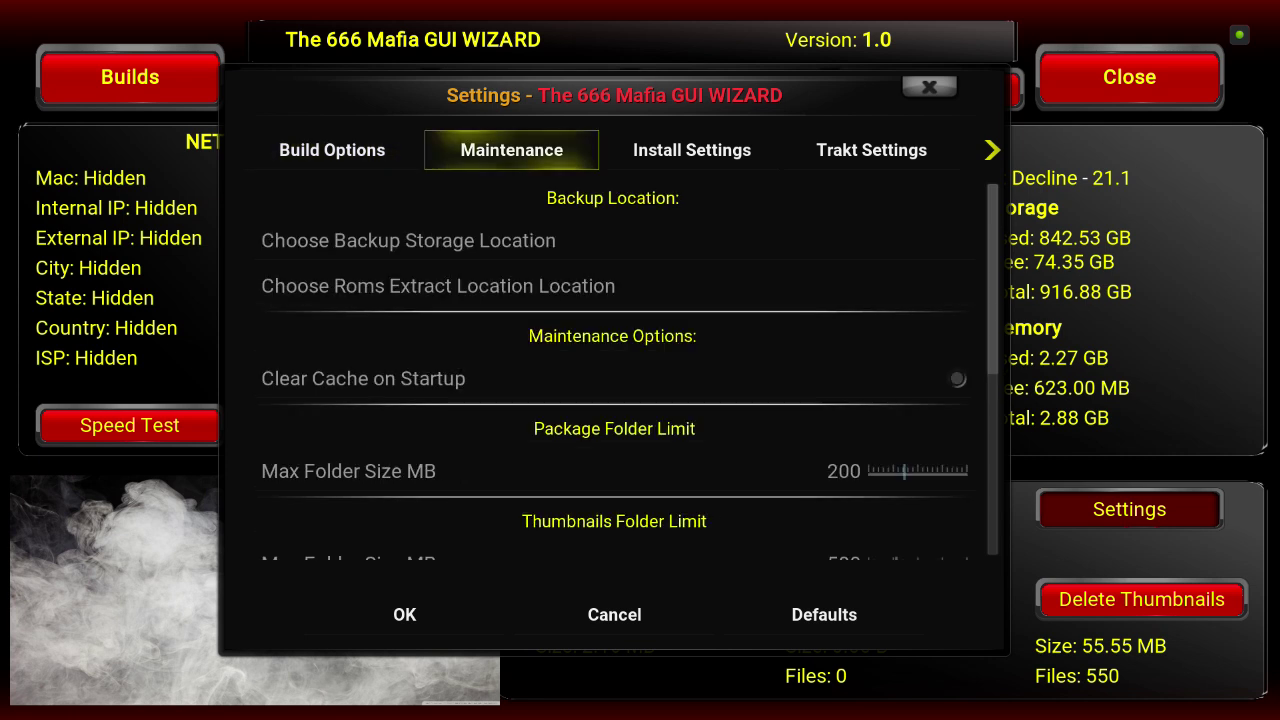
key(Down)
key(Down)
key(Down)
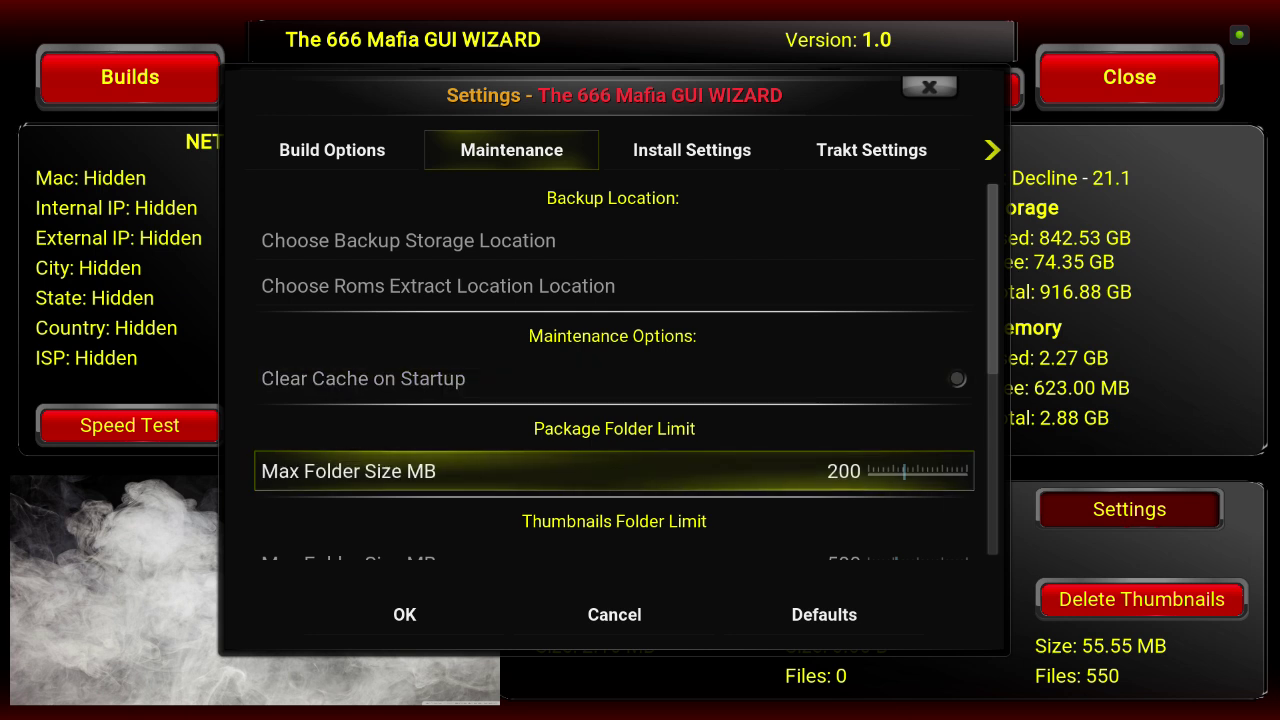
key(Up)
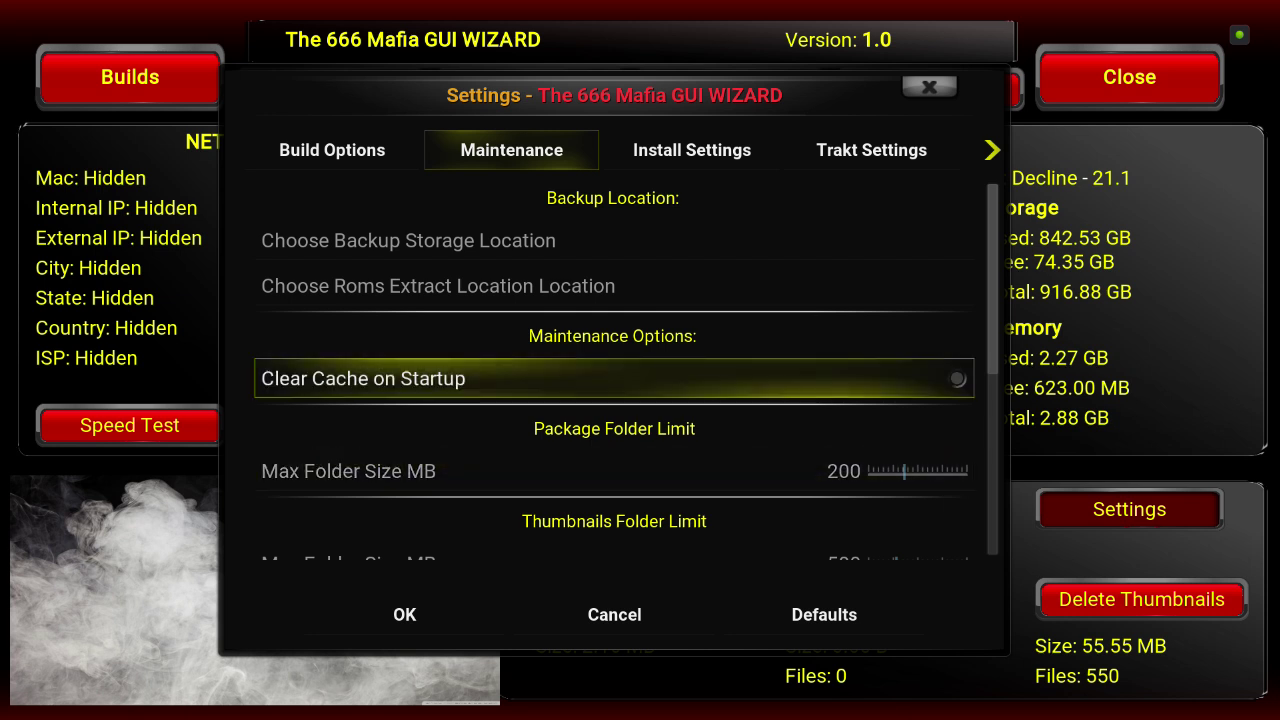
key(Return)
Step: Review the package (200 MB) and thumbnails (500 MB) folder size limits
key(Down)
key(Down)
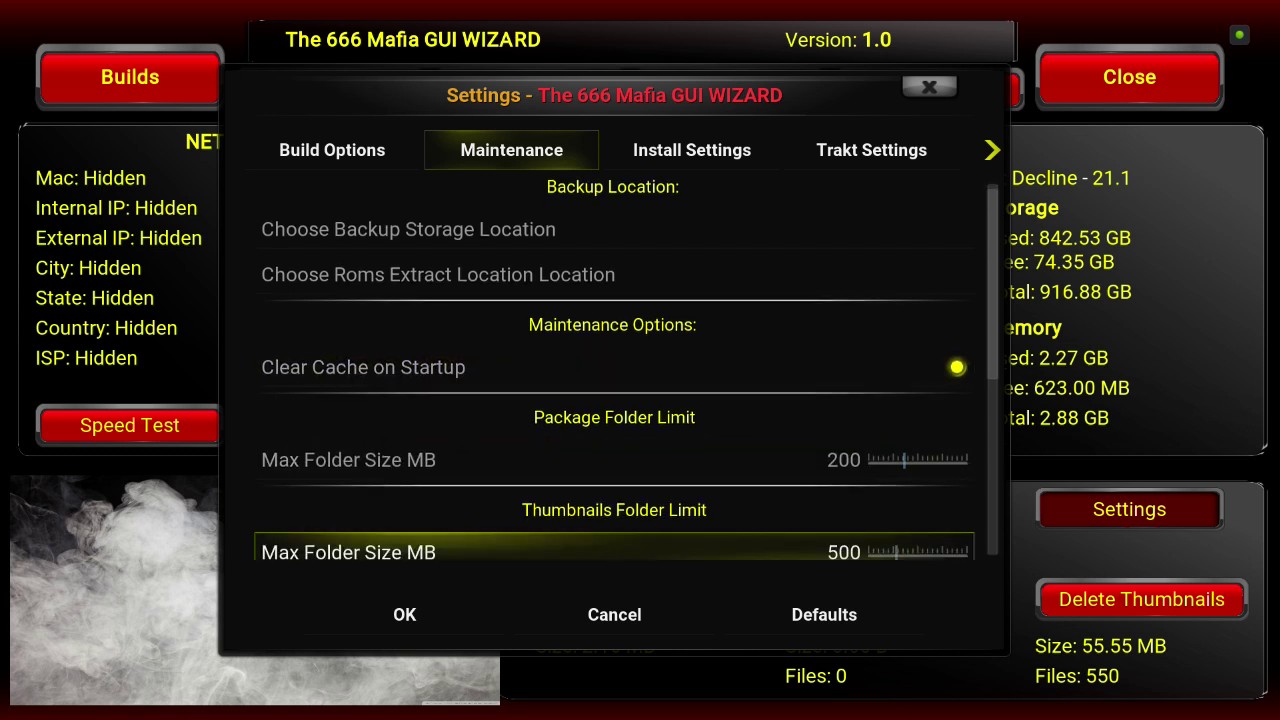
key(Up)
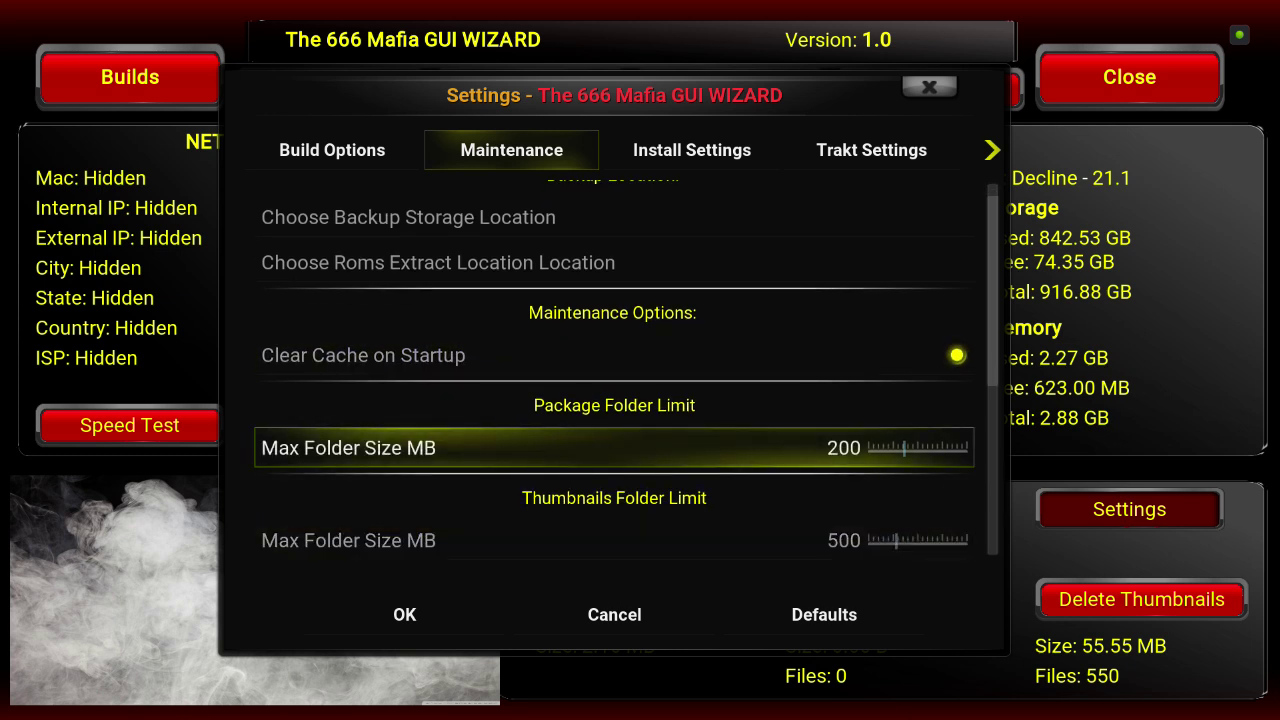
key(Down)
key(Up)
key(Down)
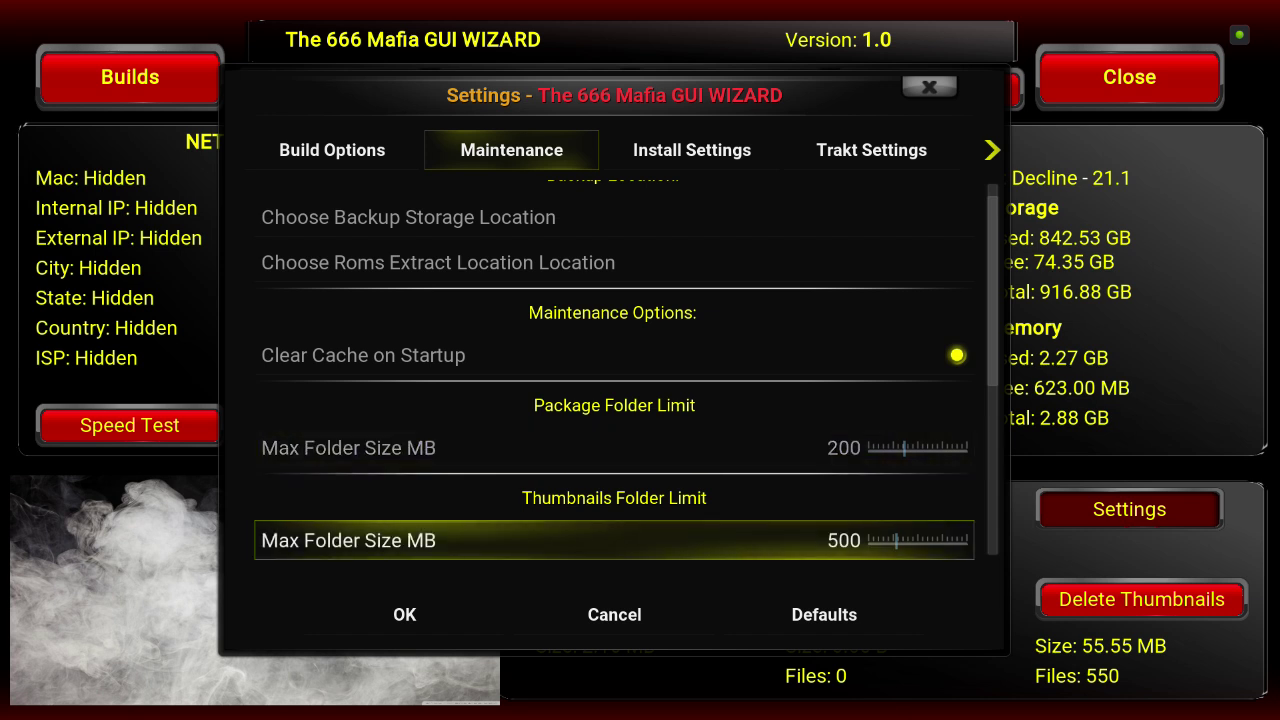
key(Up)
key(Down)
key(Up)
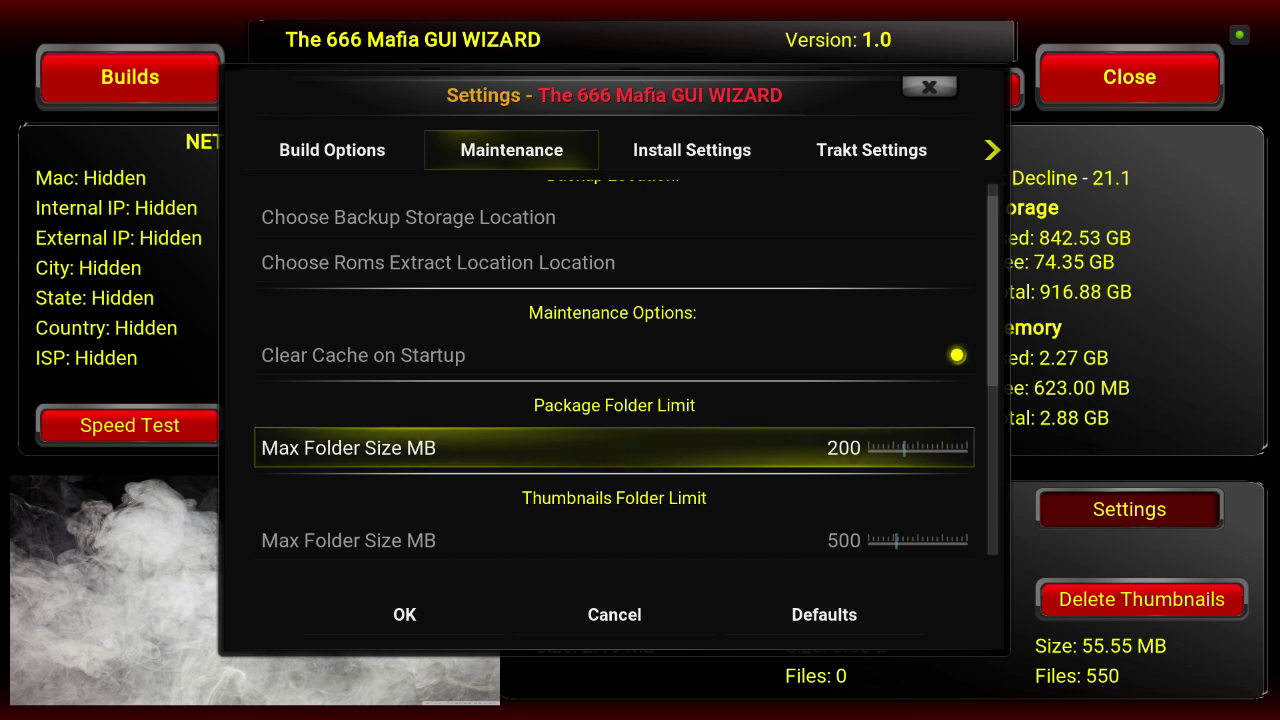
Step: Lower the Package Folder Max Folder Size to 25 MB
key(Left)
key(Left)
key(Left)
key(Down)
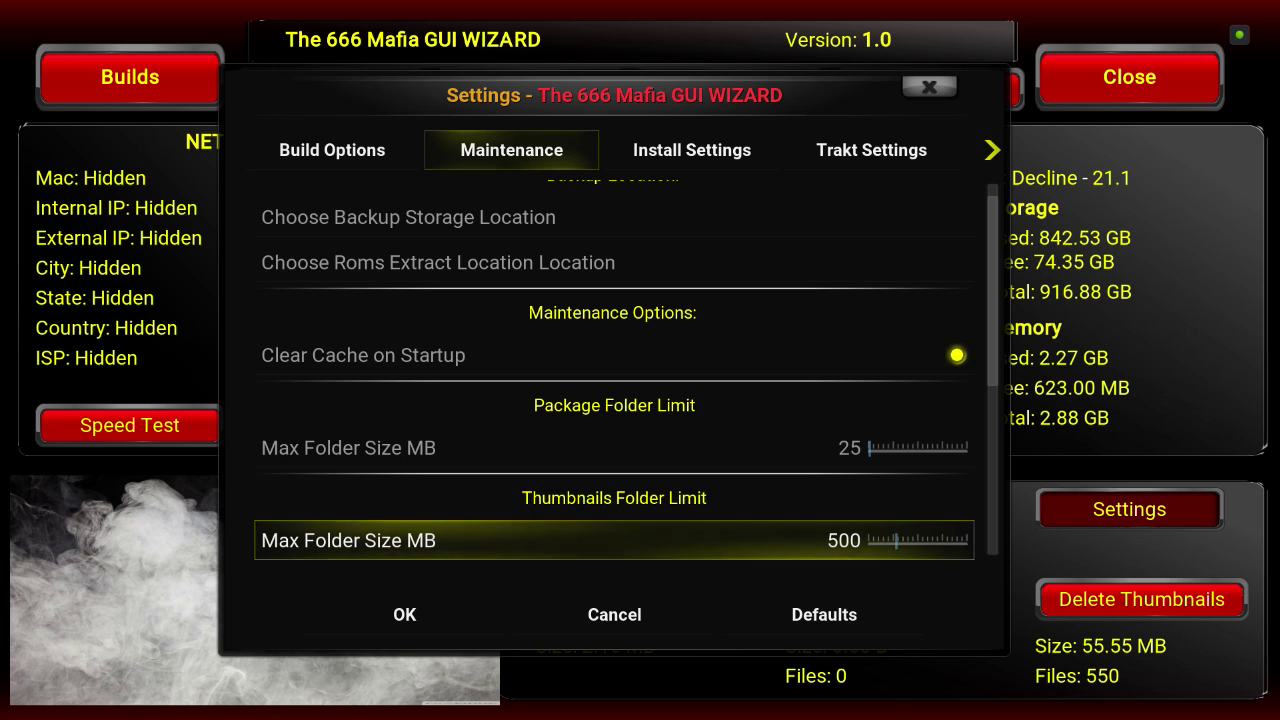
key(Down)
key(Up)
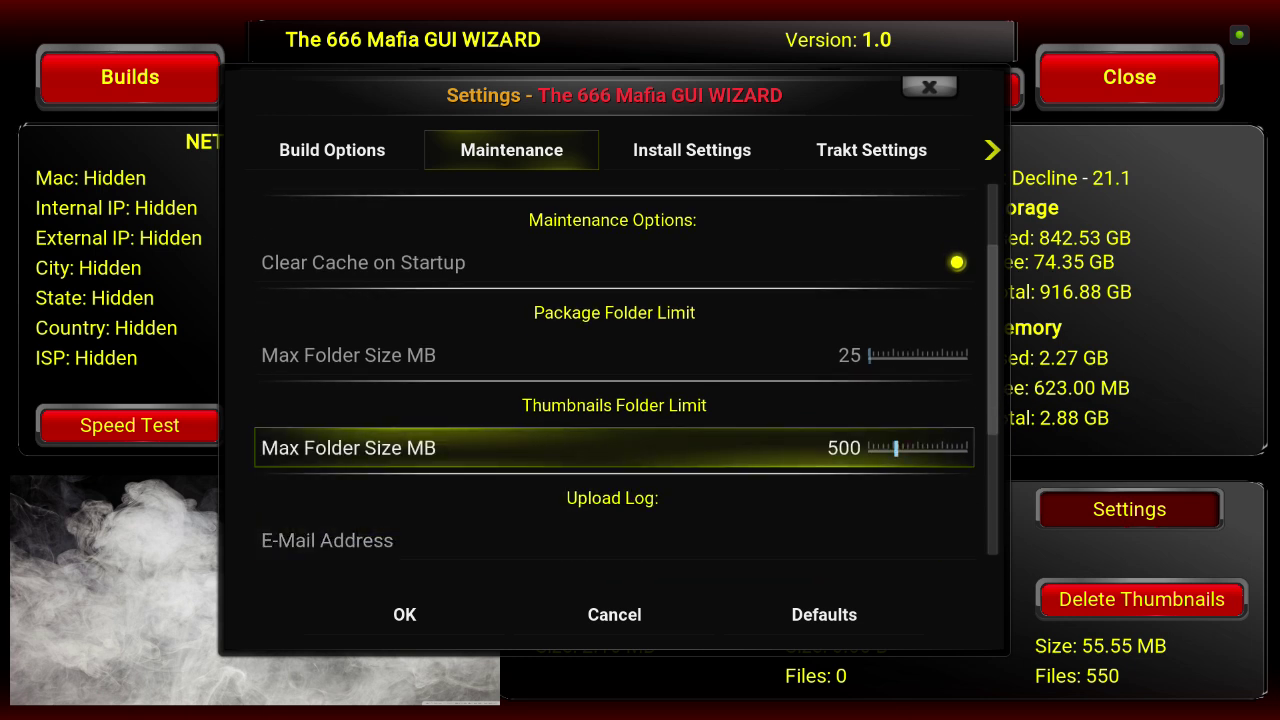
Step: Lower the Thumbnails Max Folder Size to 100 MB, leaving log-upload options off
key(Left)
key(Left)
key(Left)
key(Left)
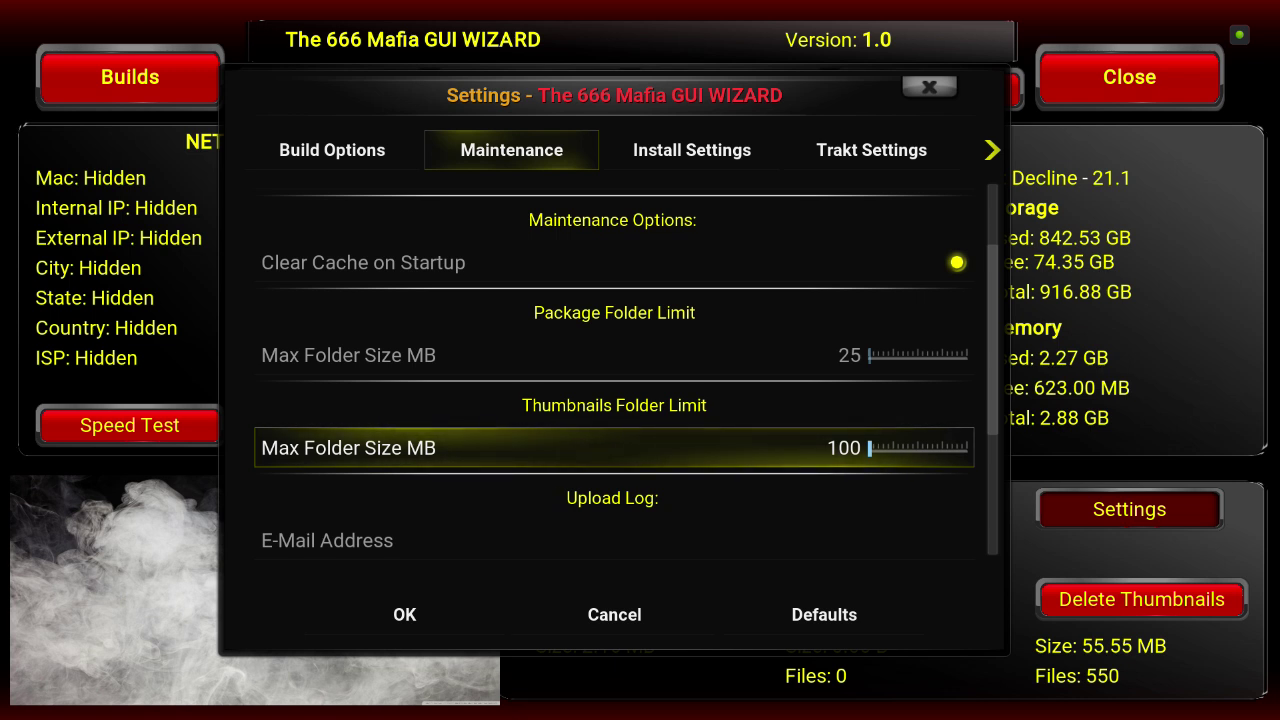
key(Down)
key(Down)
key(Down)
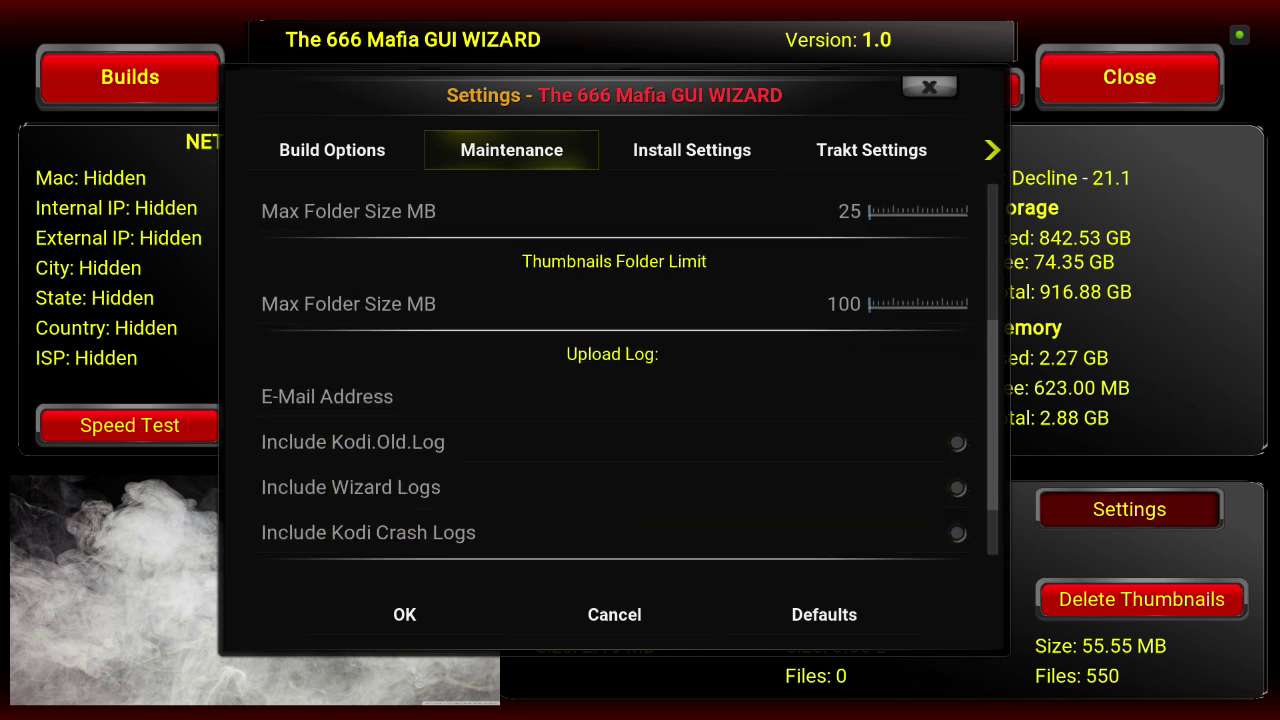
key(Down)
key(Down)
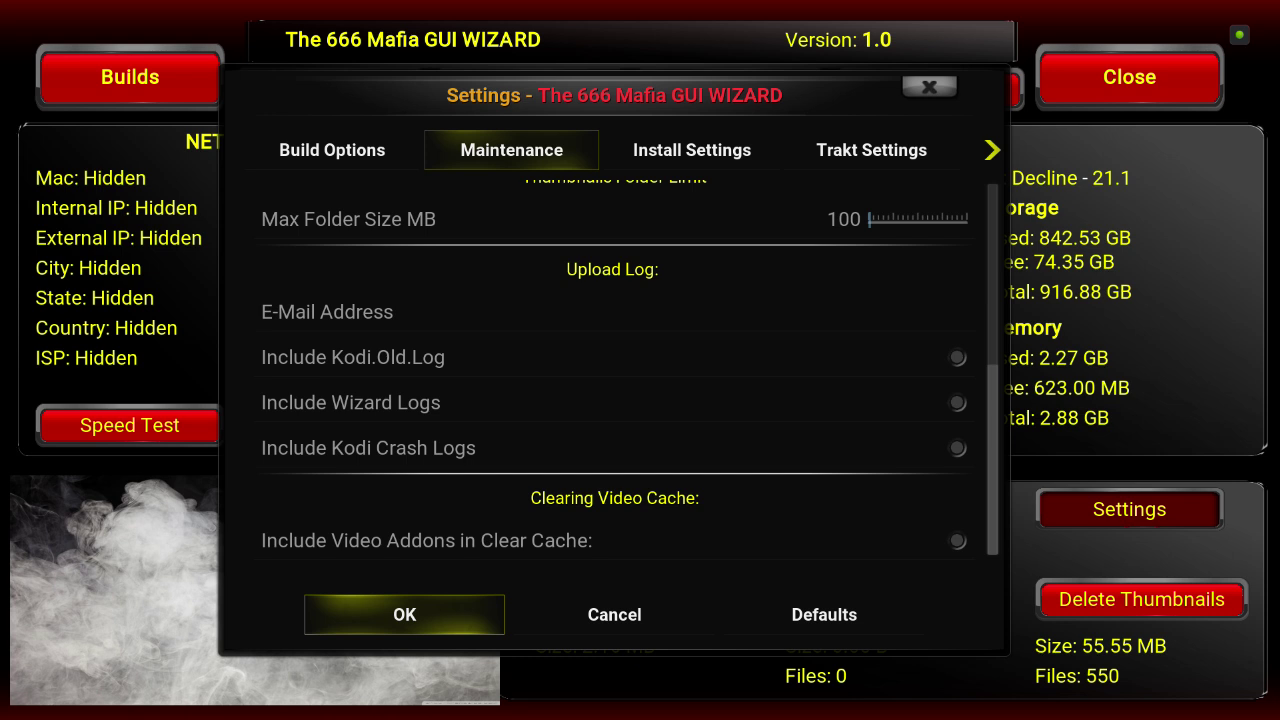
key(Return)
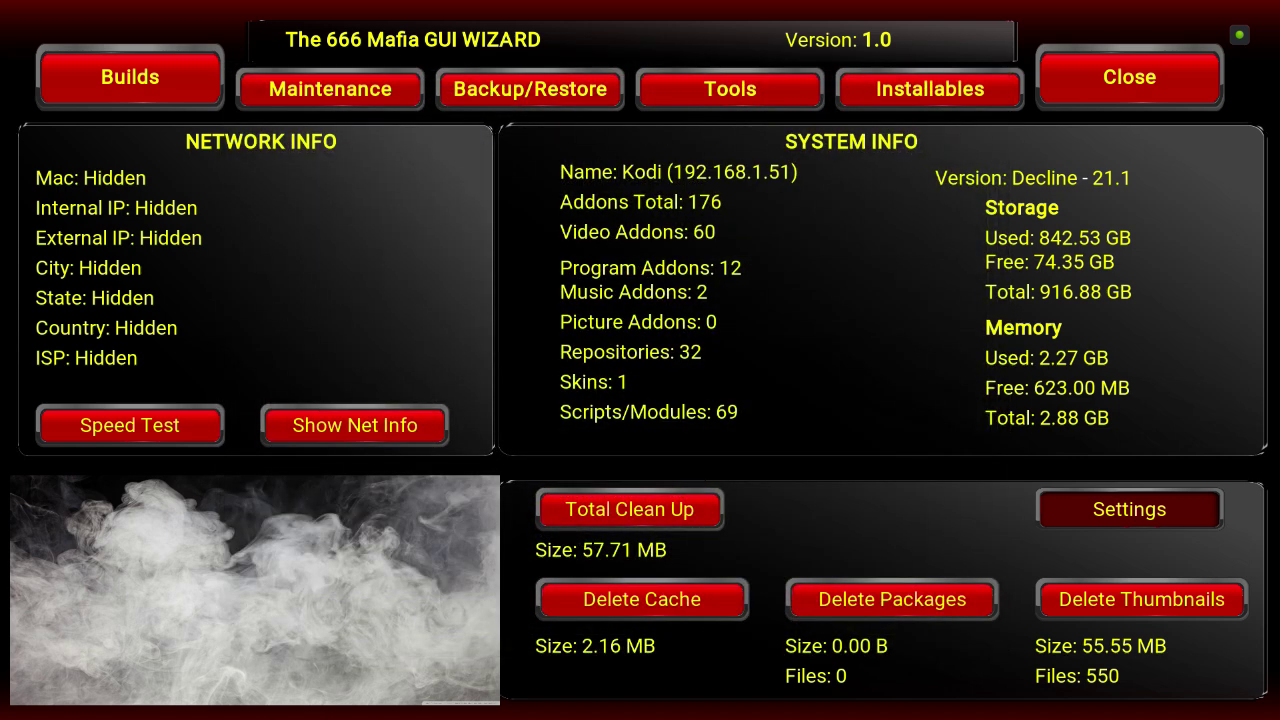
key(Left)
key(Up)
key(Down)
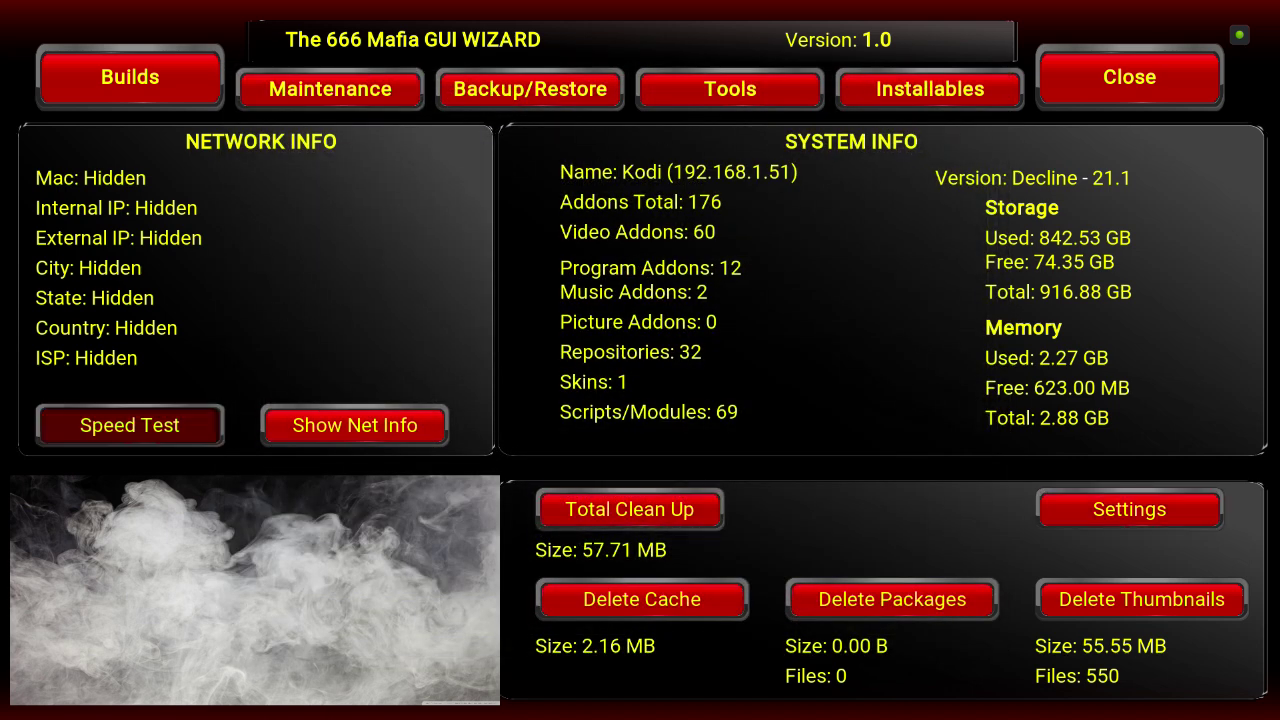
key(Right)
key(Down)
key(Up)
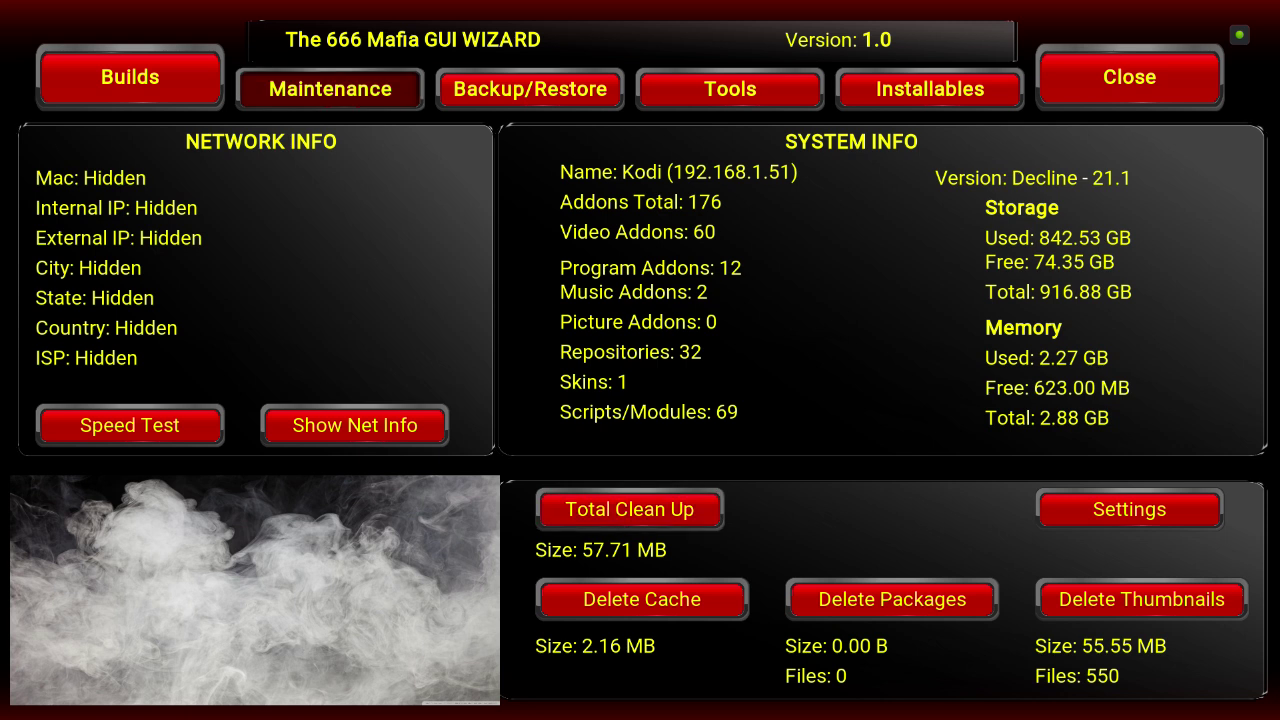
key(Down)
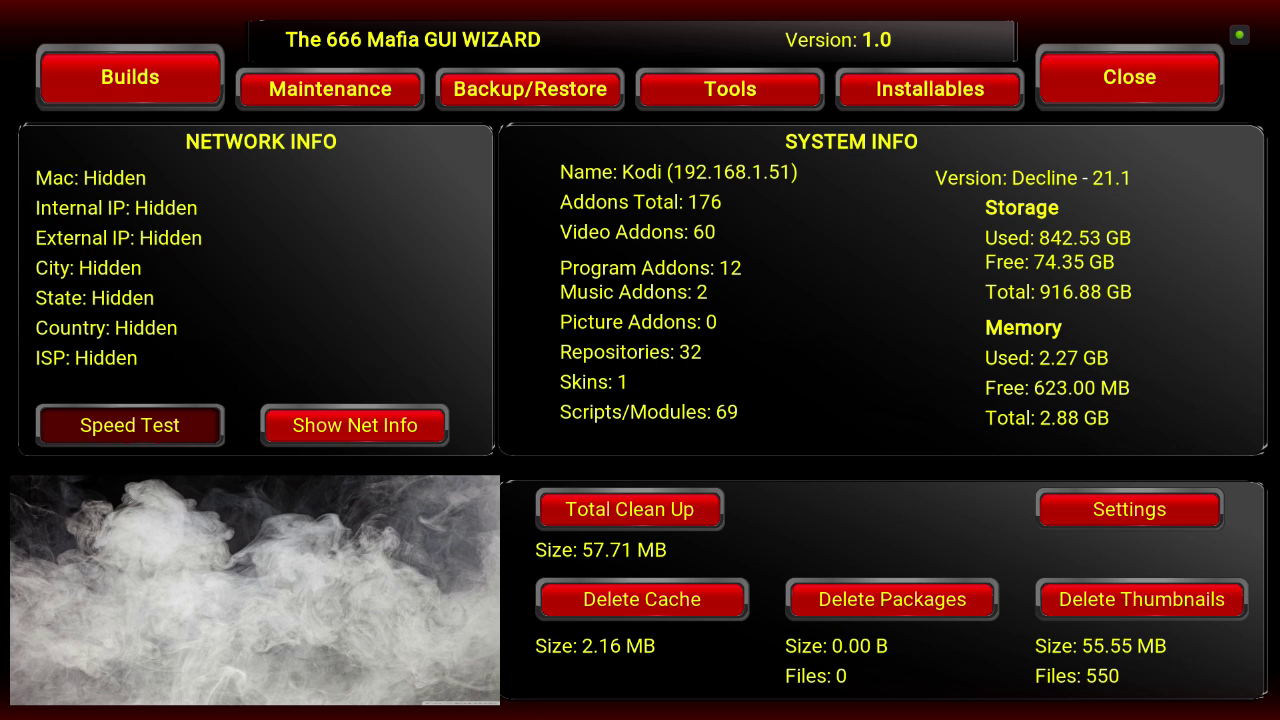
key(Down)
key(Right)
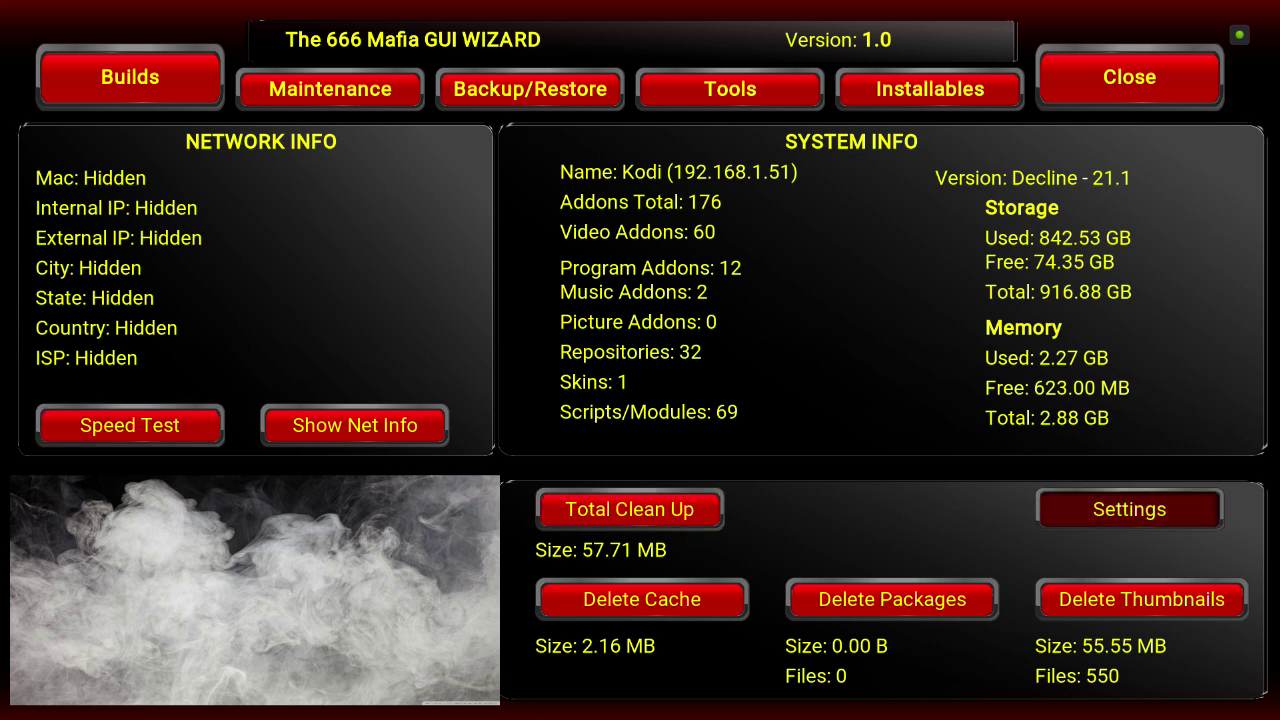
key(Left)
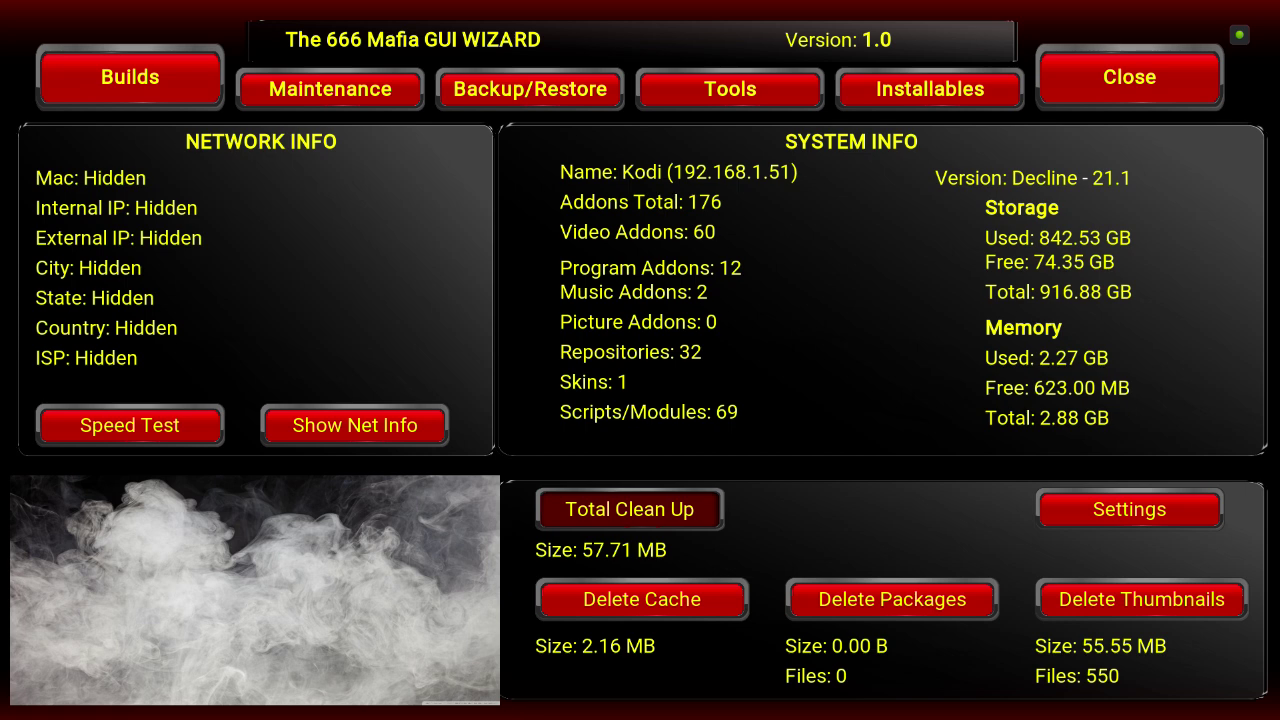
click(1129, 509)
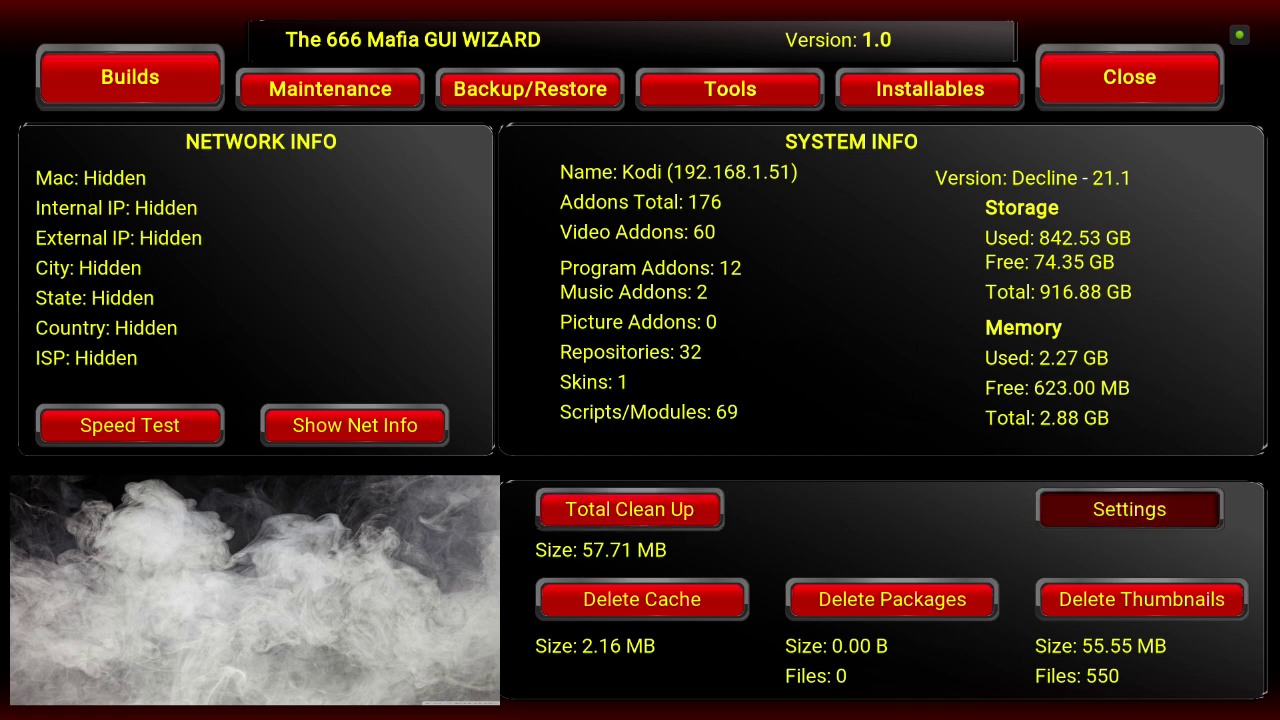
Step: Reopen the wizard's Maintenance settings and confirm Clear Cache on Startup is on
key(Return)
key(Left)
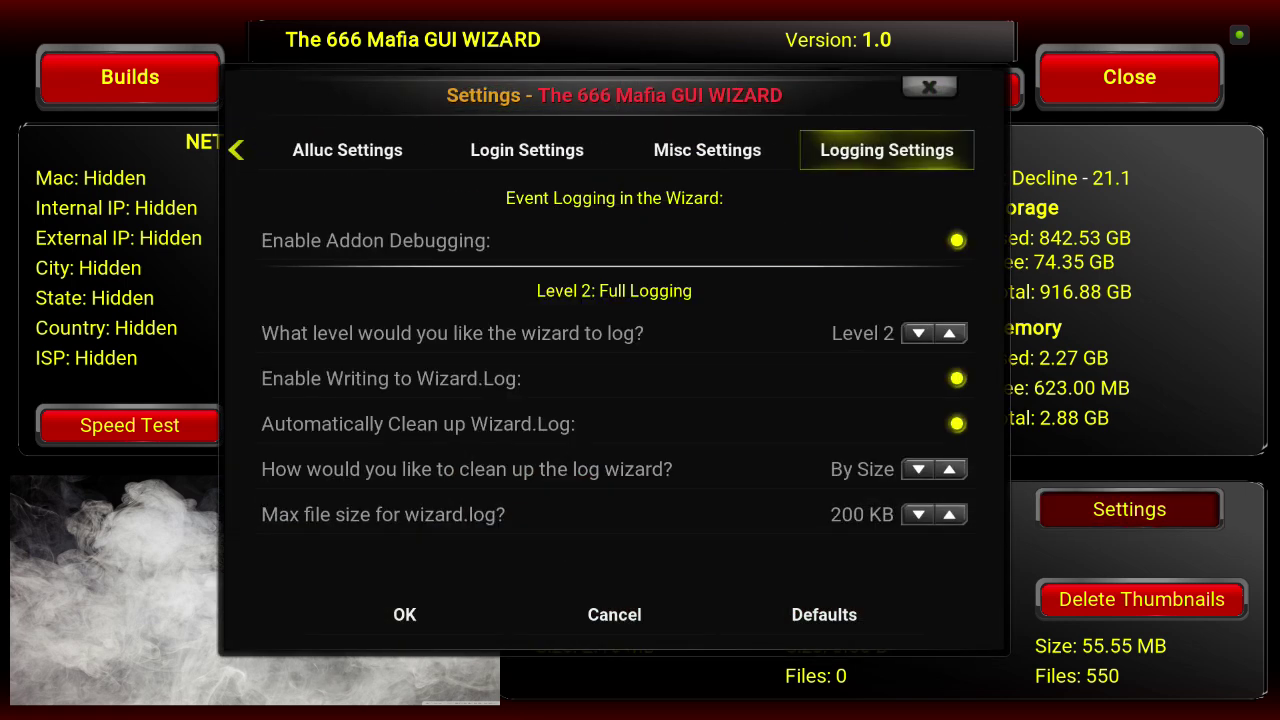
key(Down)
key(Up)
key(Left)
key(Left)
key(Left)
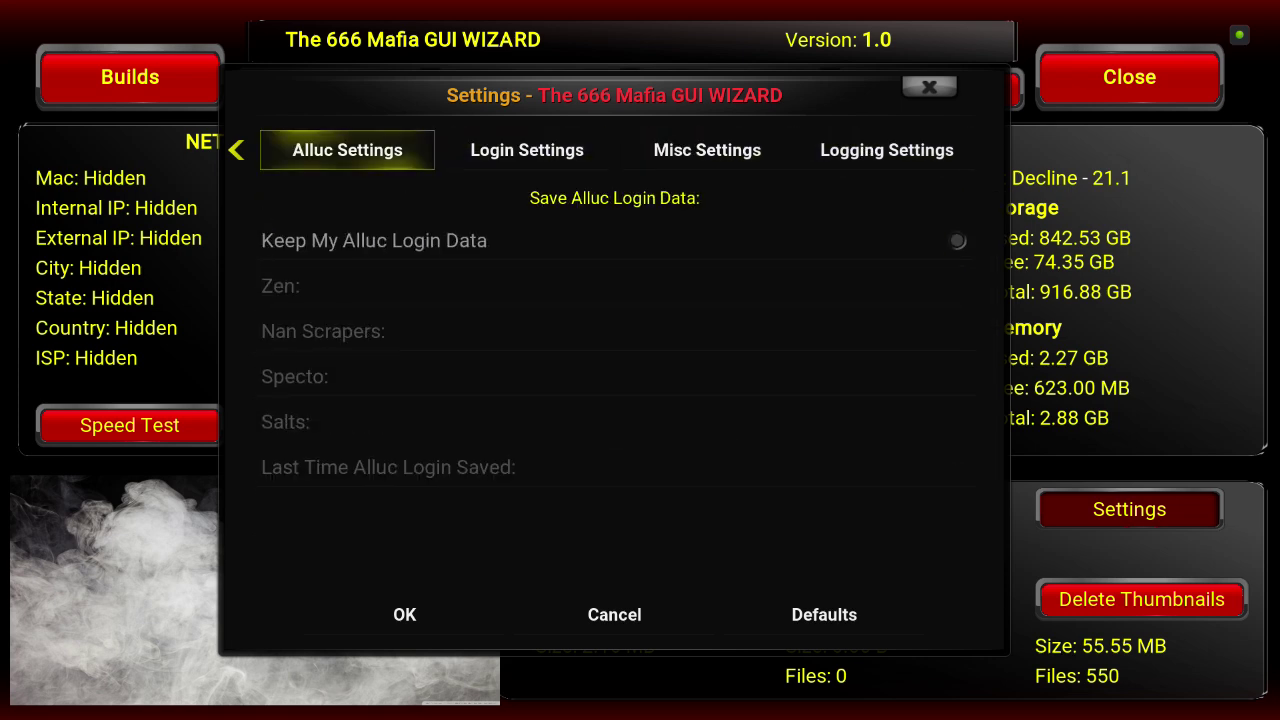
key(Left)
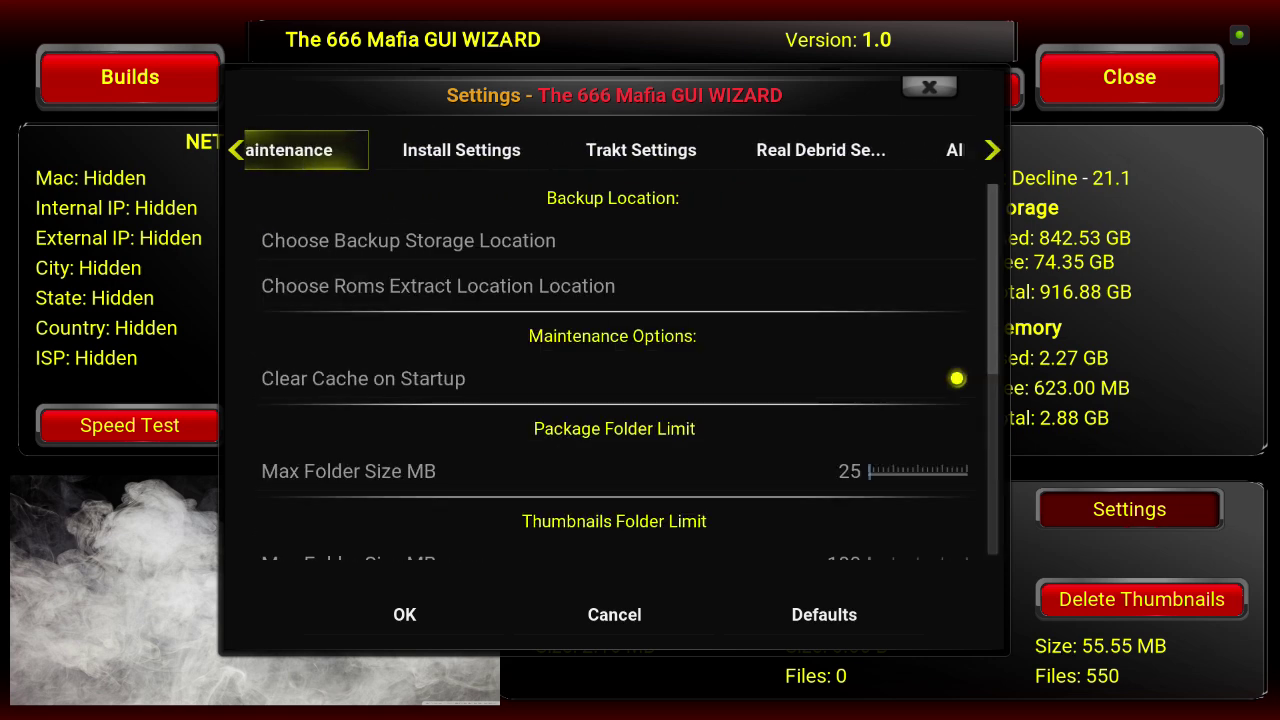
key(Down)
key(Down)
key(Down)
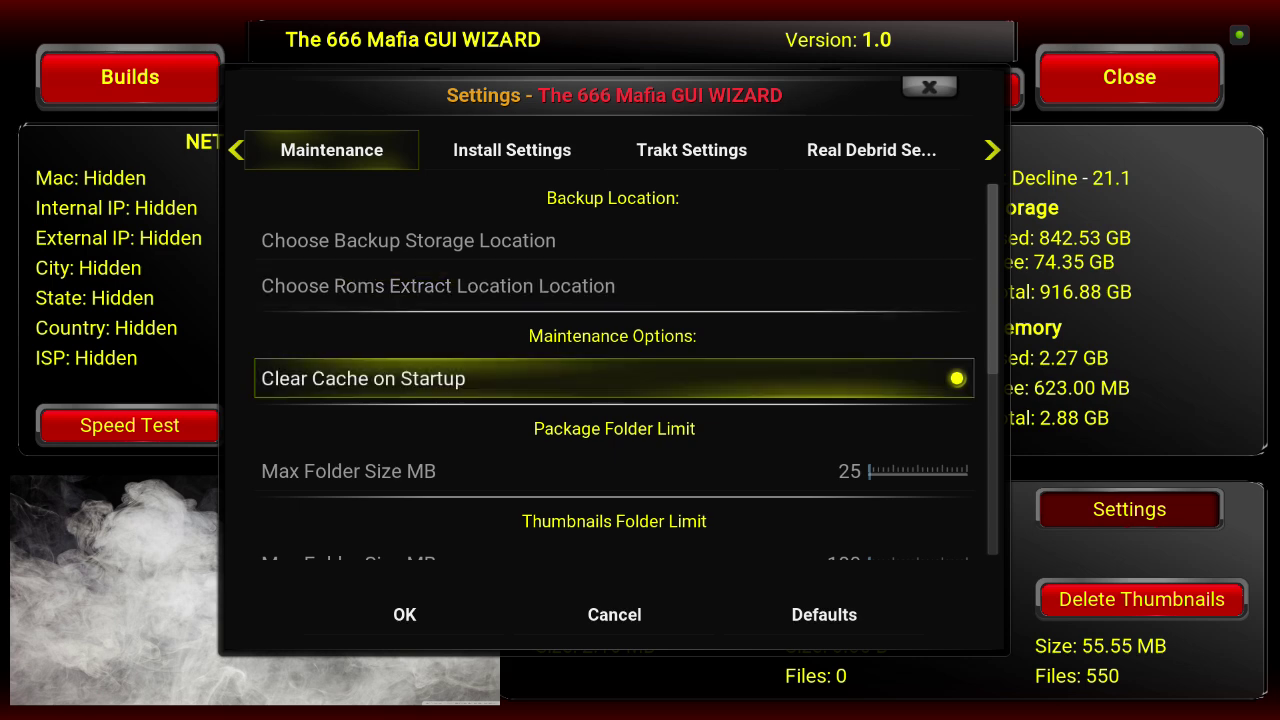
key(Down)
key(Down)
key(Down)
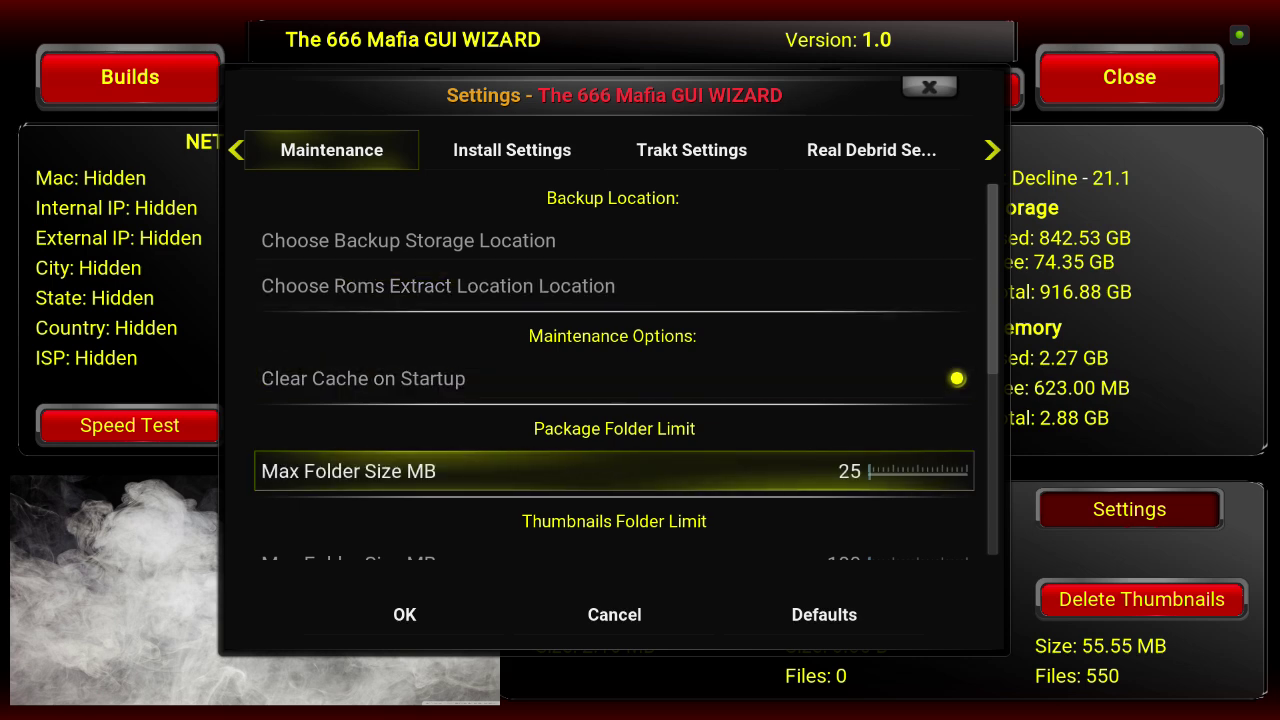
key(Down)
key(Down)
key(Down)
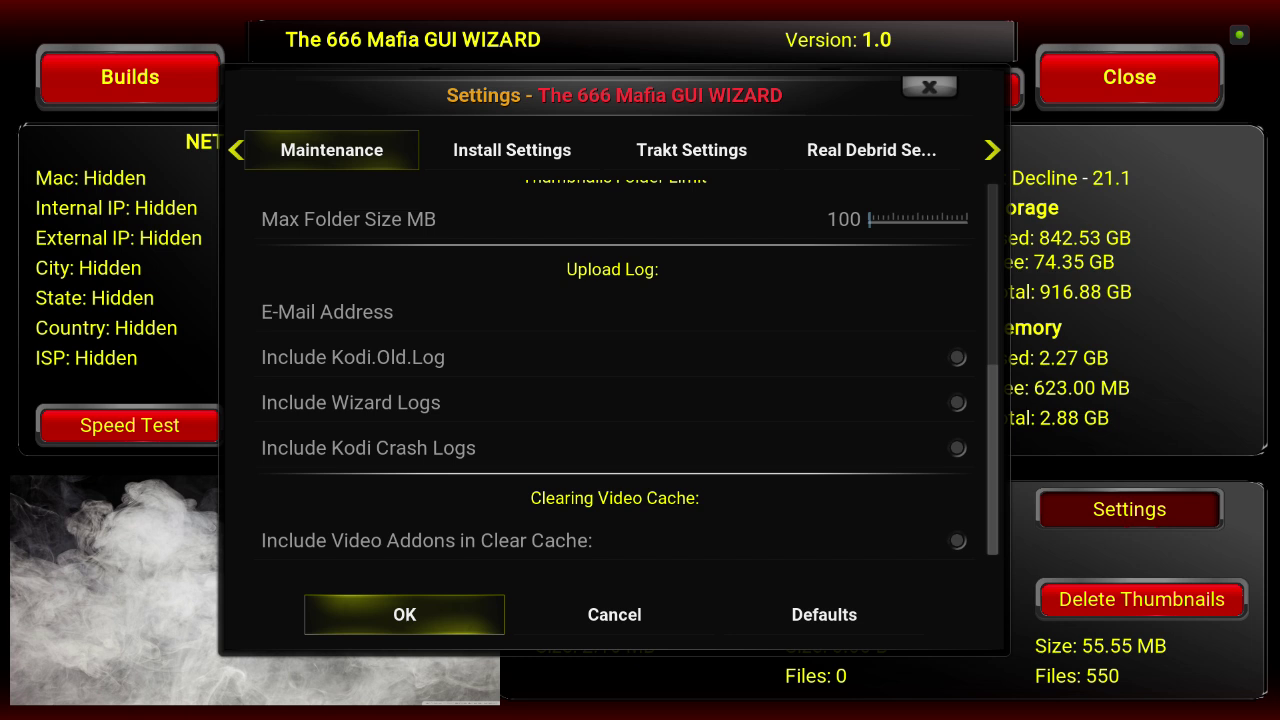
Step: Verify the 25 MB package and 100 MB thumbnail limits, then save with OK
key(Up)
key(Up)
key(Up)
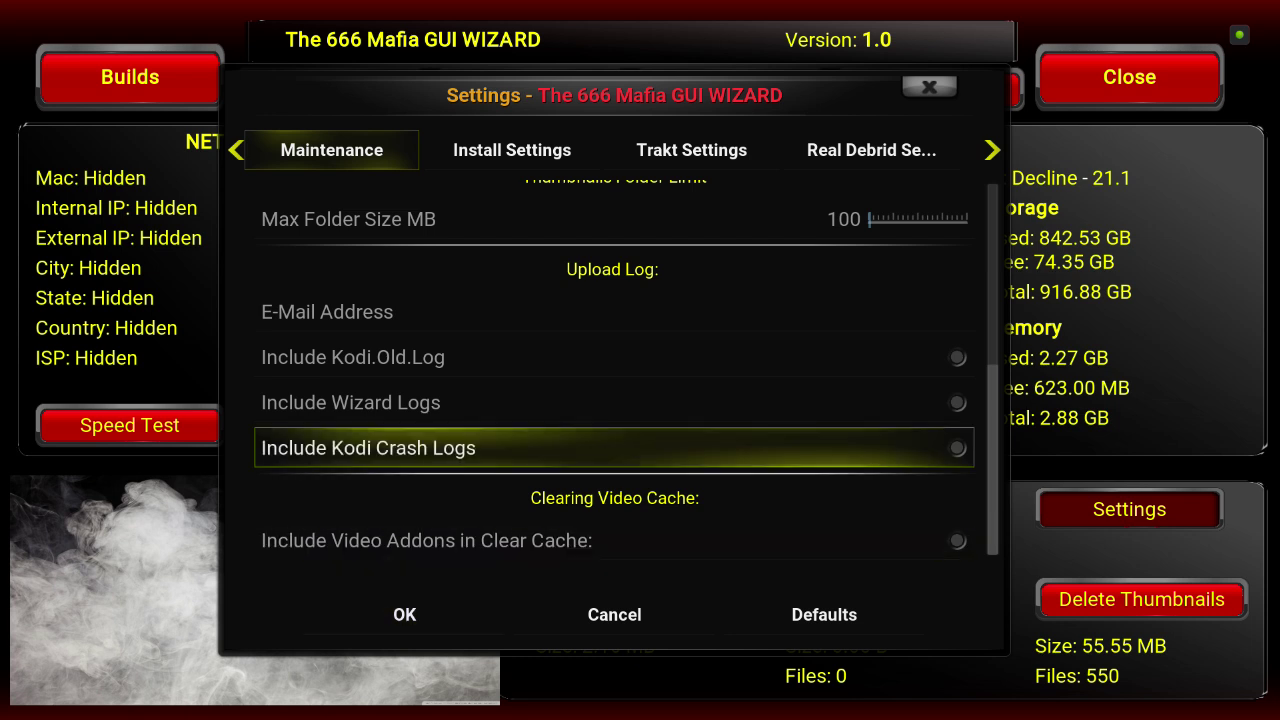
key(Up)
key(Down)
key(Down)
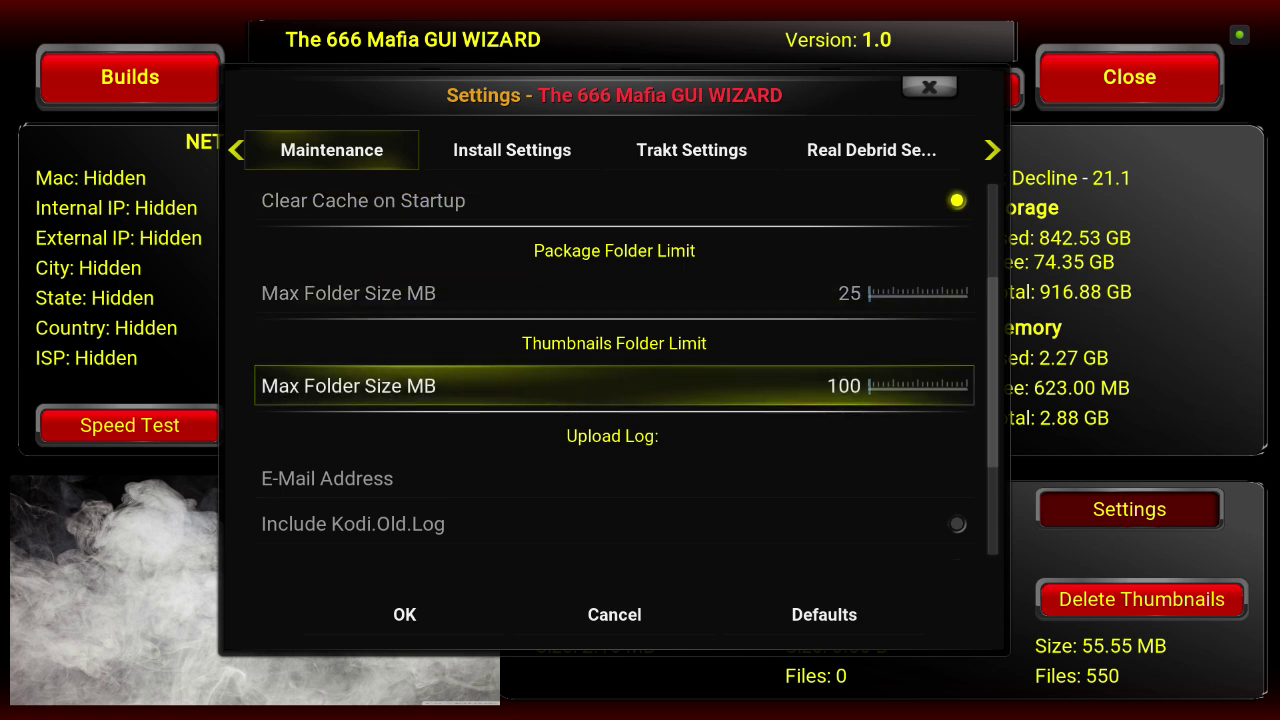
key(Up)
key(Down)
key(Down)
key(Down)
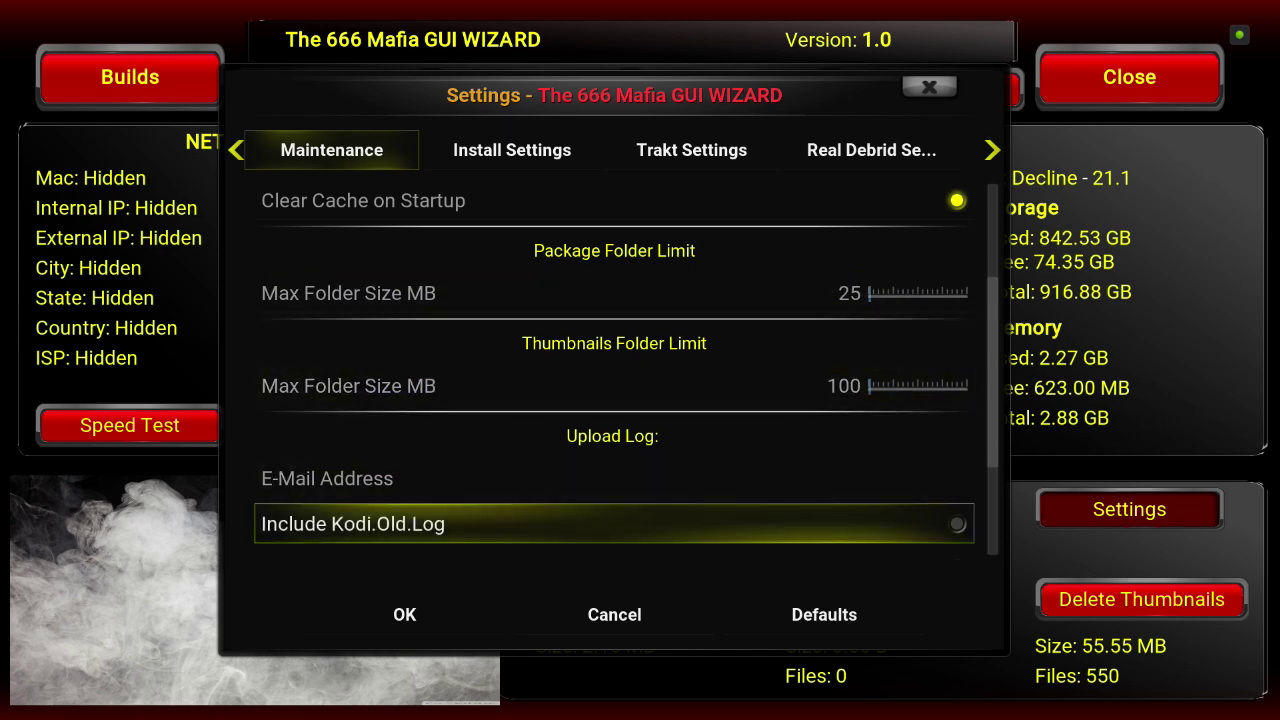
key(Down)
key(Down)
key(Down)
key(Return)
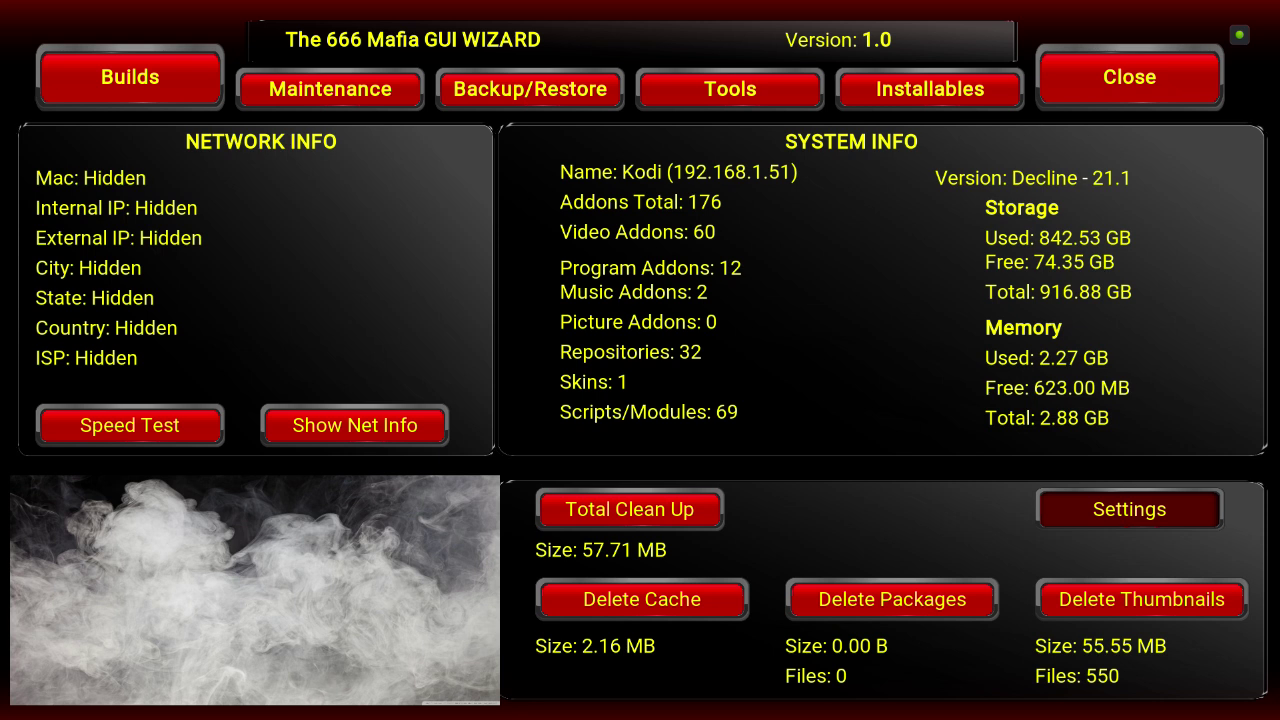
Step: Close the 666 Mafia GUI Wizard
key(Up)
key(Down)
key(Up)
key(Right)
key(Right)
key(Right)
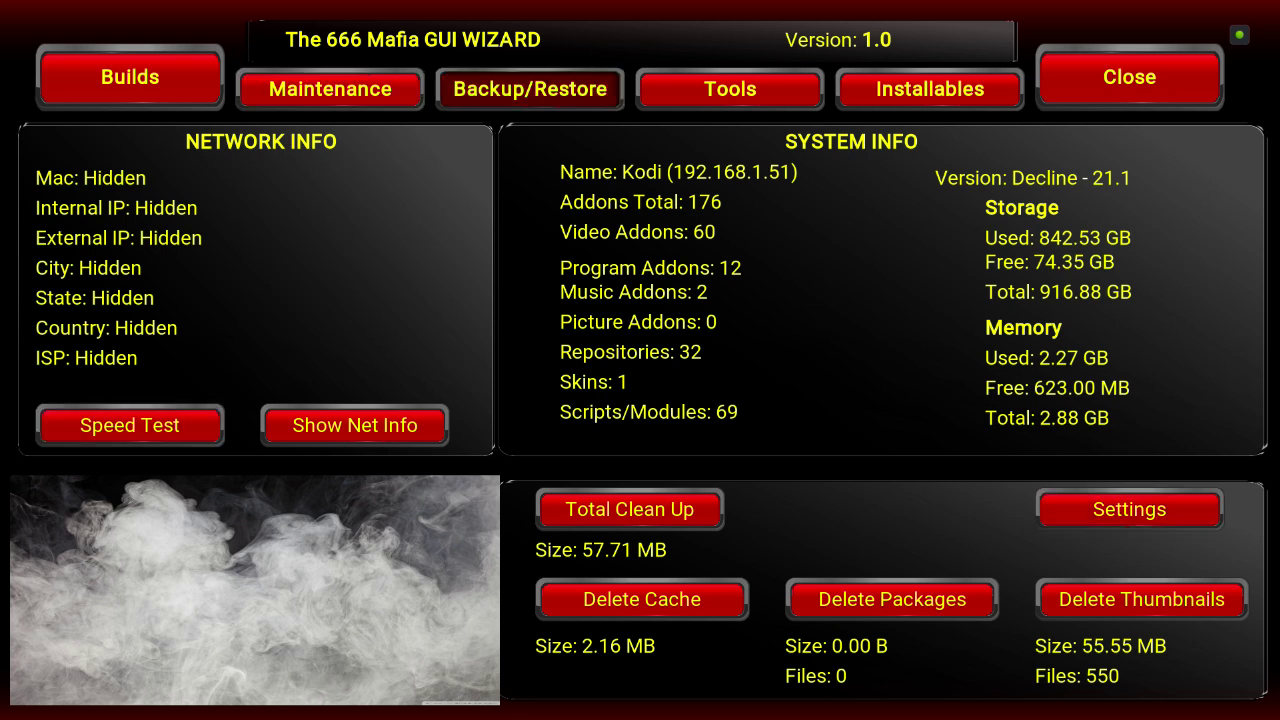
key(Return)
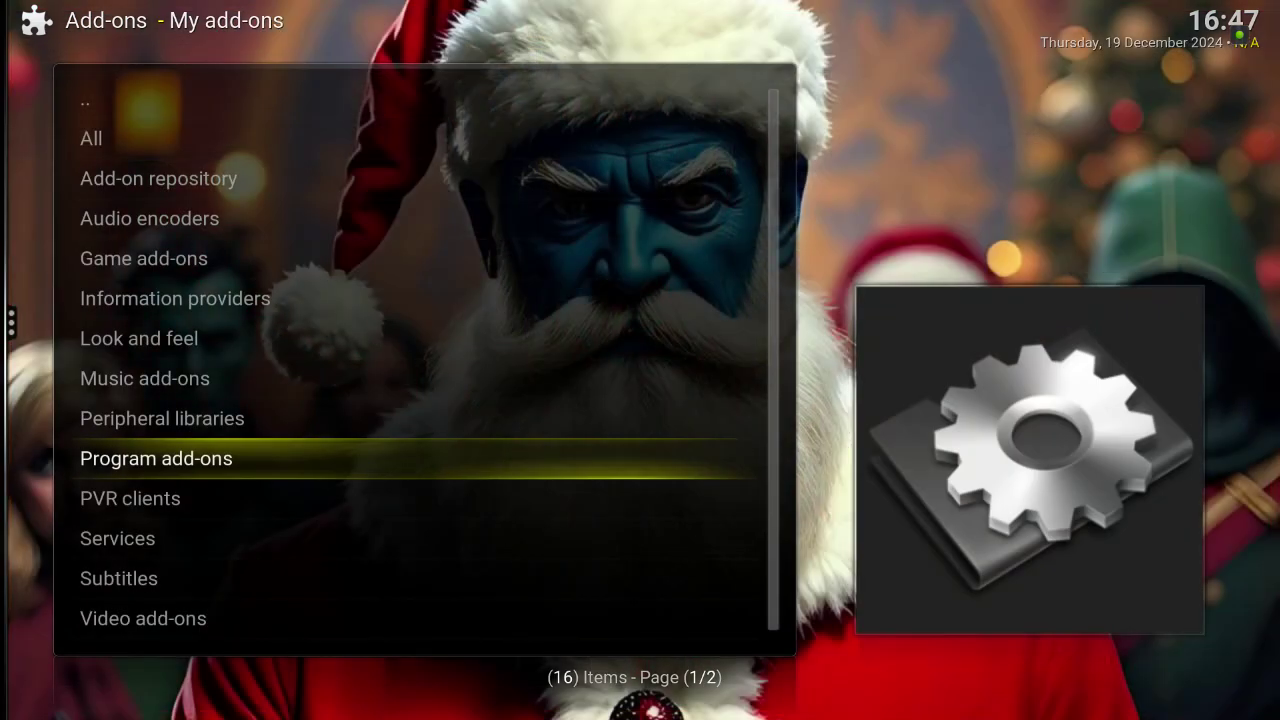
key(BackSpace)
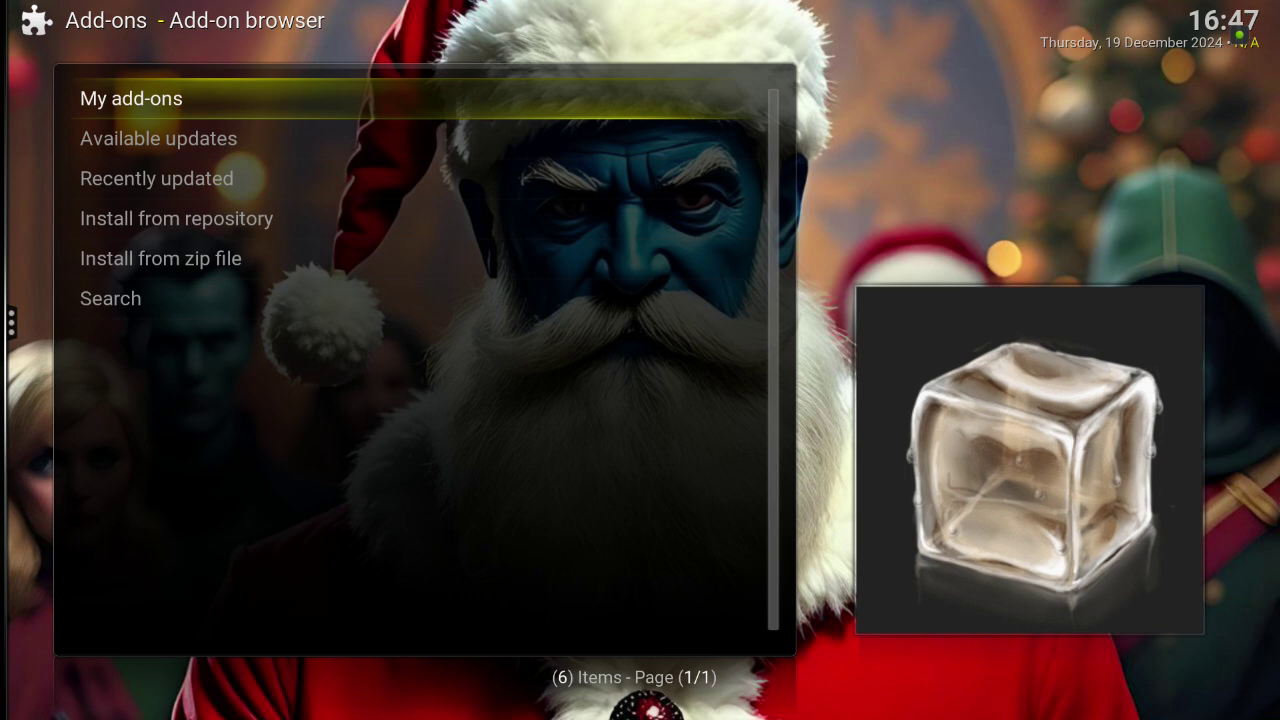
Step: Return to the Add-on browser and open Install from repository
key(Down)
key(Down)
key(Down)
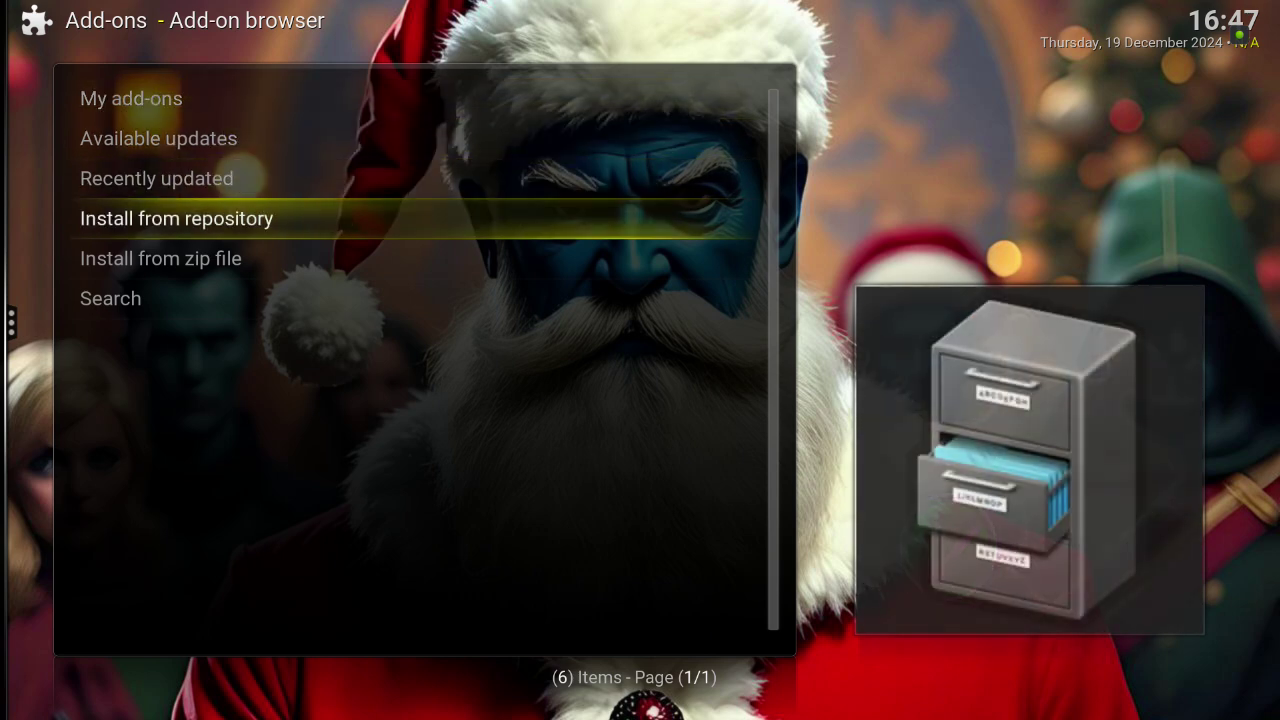
key(Return)
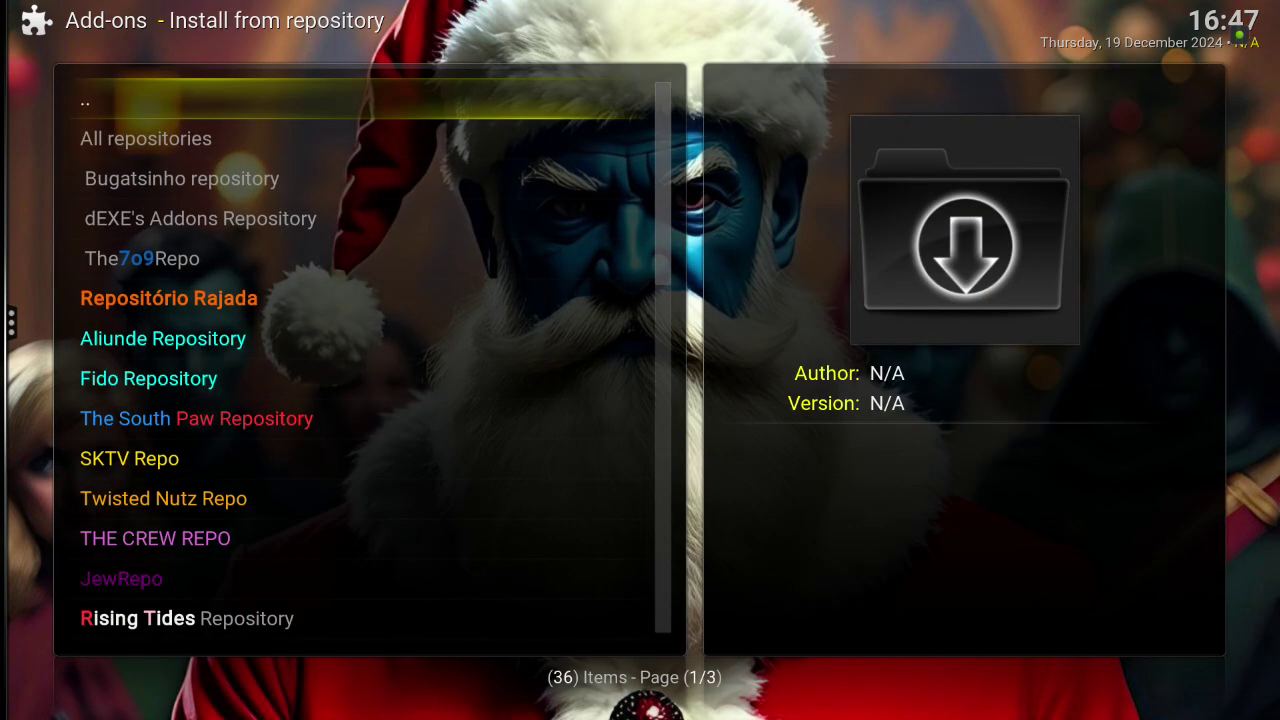
key(Down)
Step: Open All repositories and its Program add-ons category
key(Return)
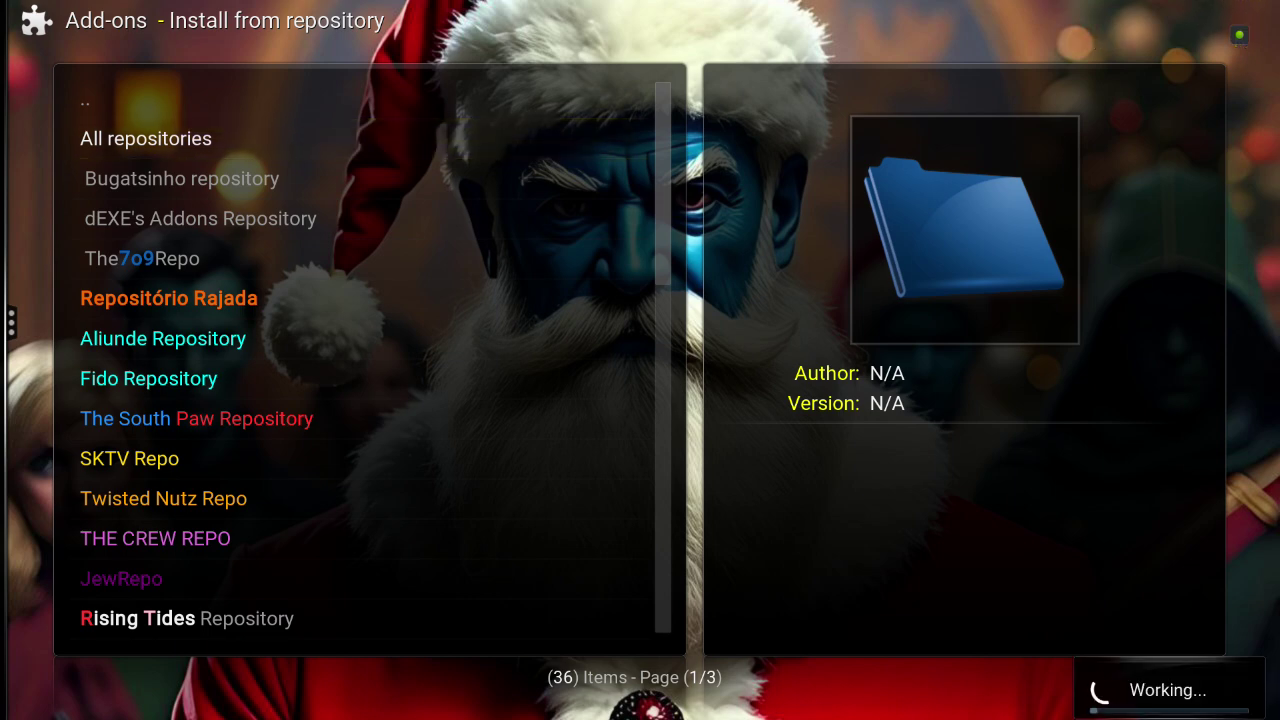
key(Down)
key(Down)
key(Down)
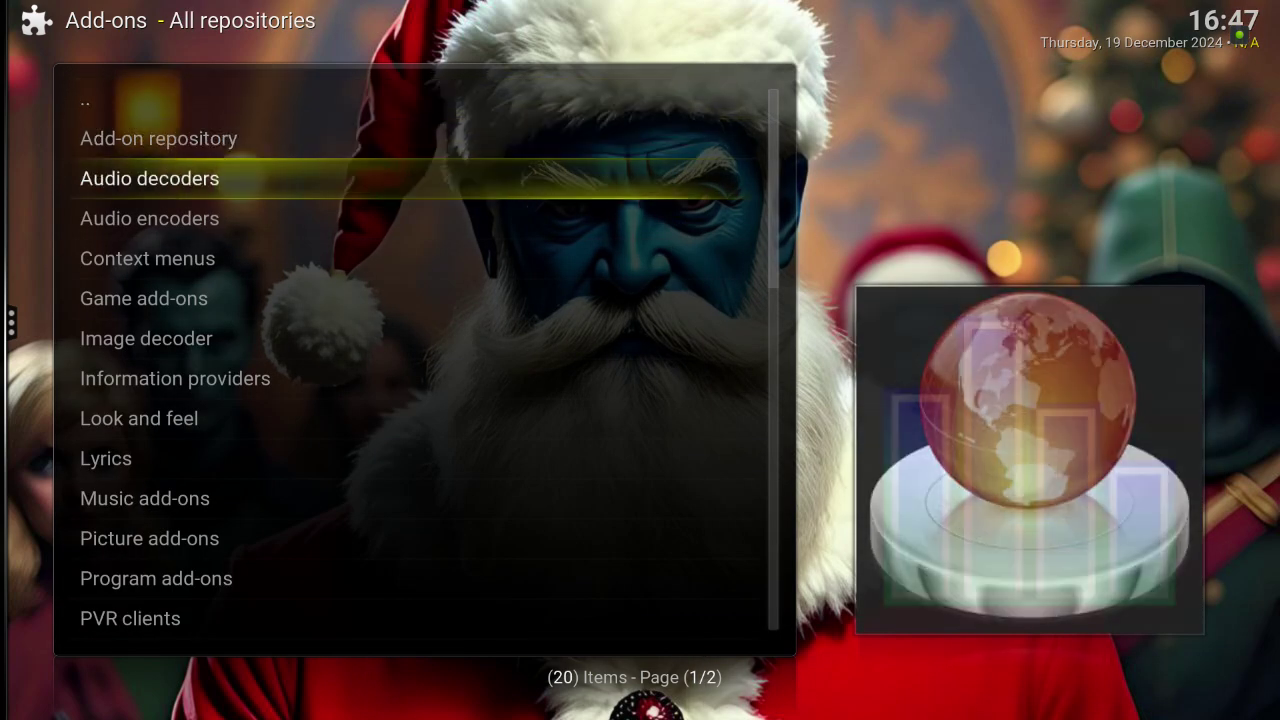
key(Return)
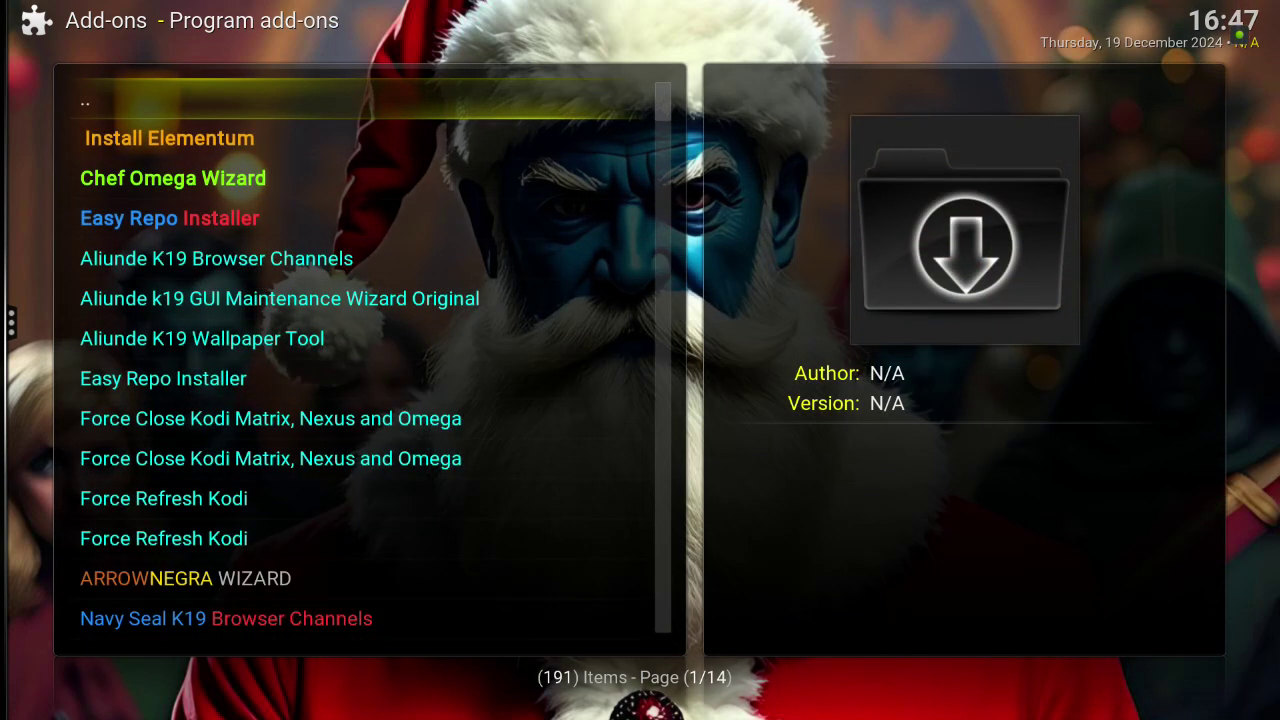
Step: Scroll the 191 Program add-ons down to EZ Maintenance+
key(Down)
key(Down)
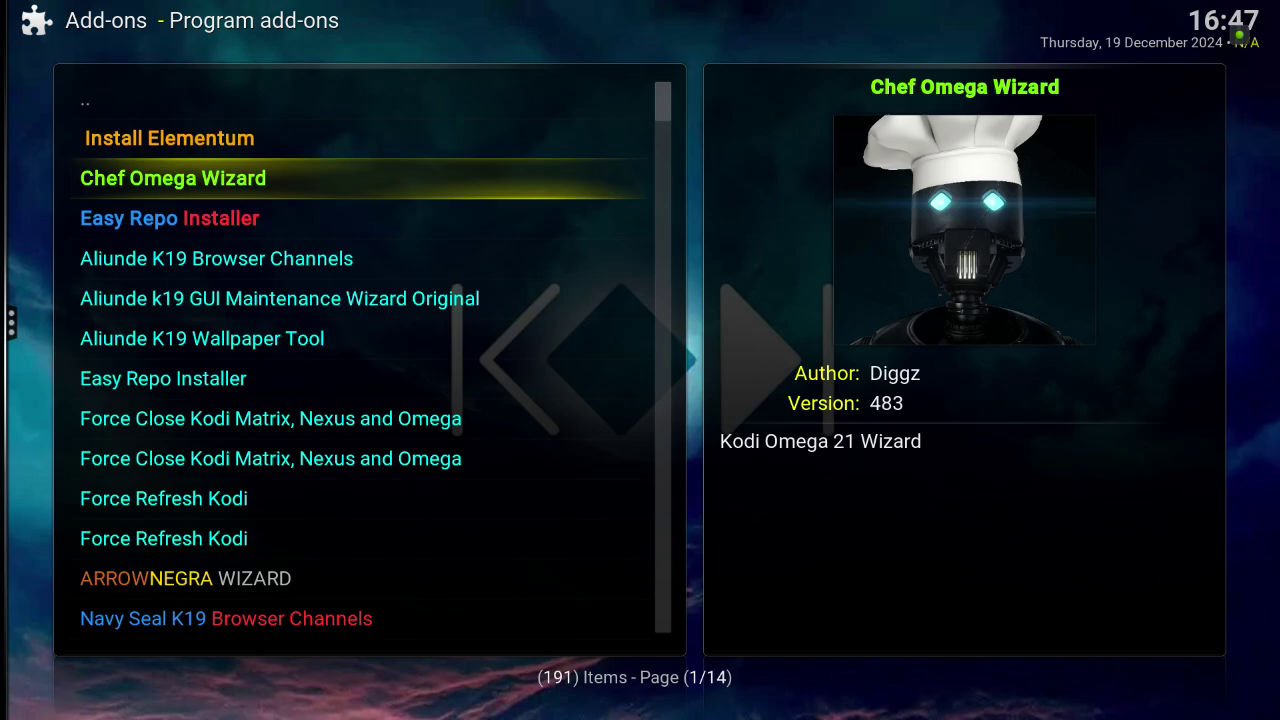
key(Down)
key(Down)
key(Down)
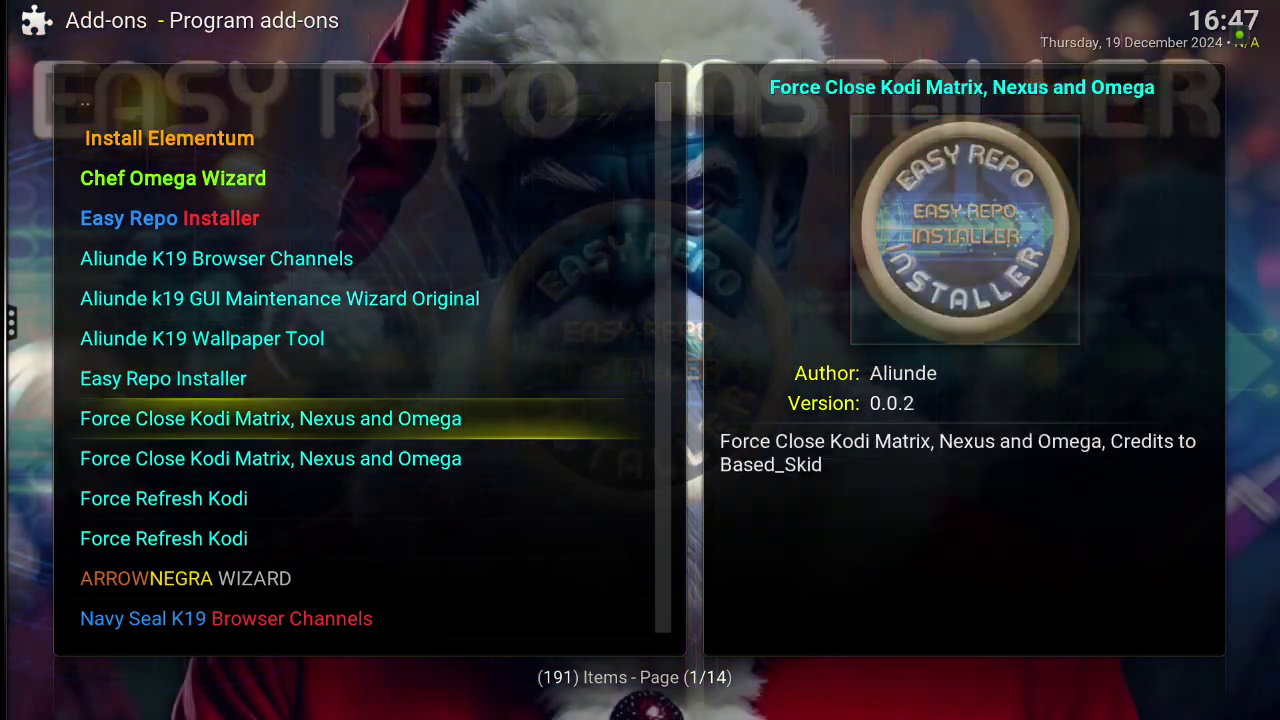
key(Down)
key(Down)
key(Down)
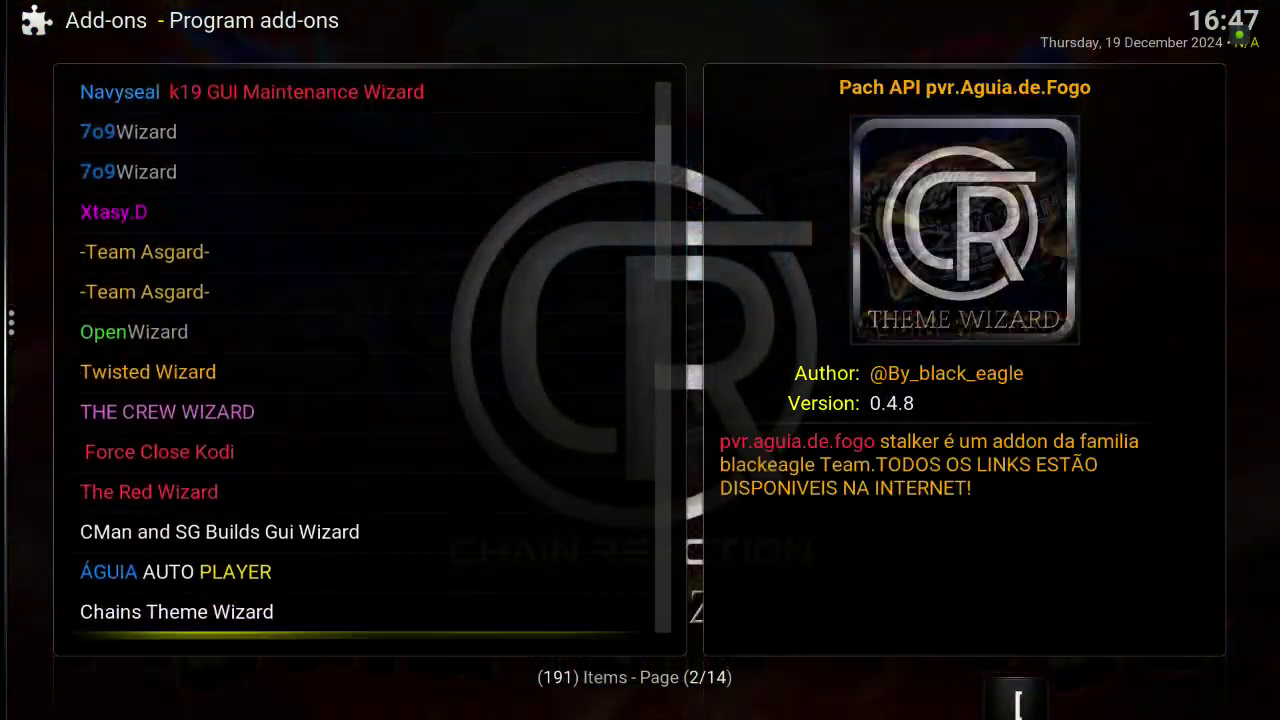
key(Down)
key(Down)
key(Down)
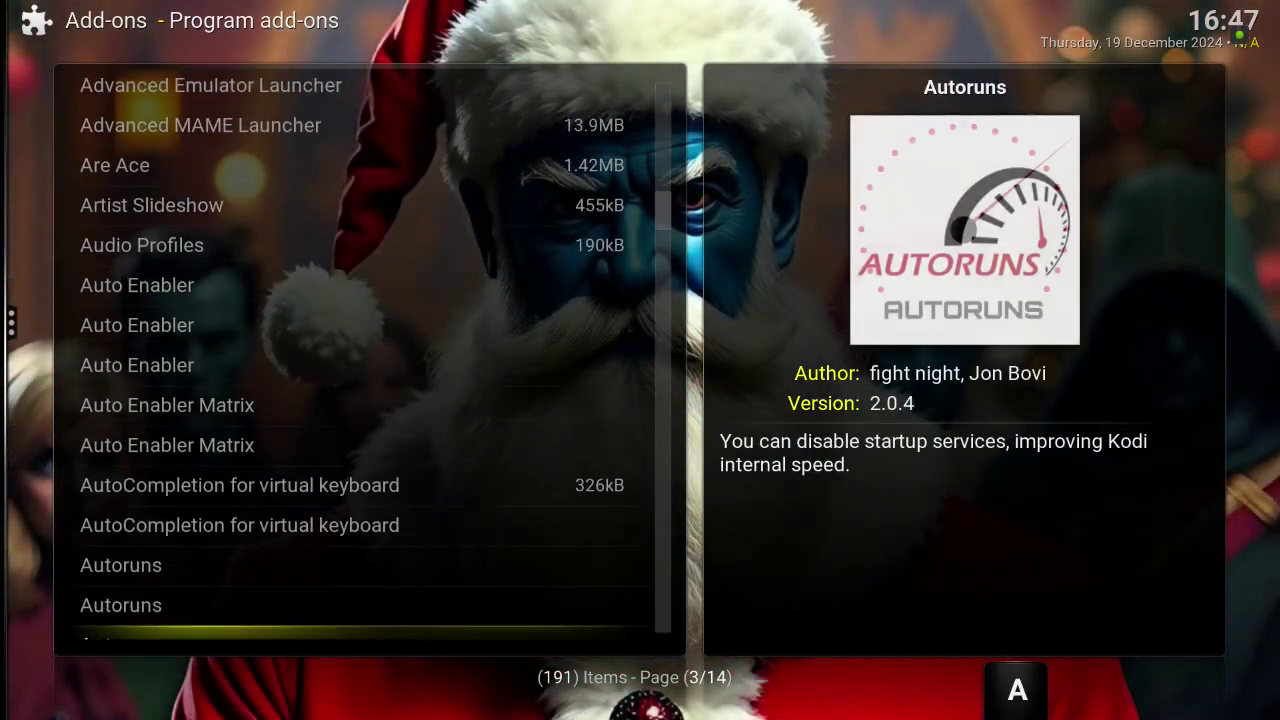
key(Down)
key(Down)
key(Down)
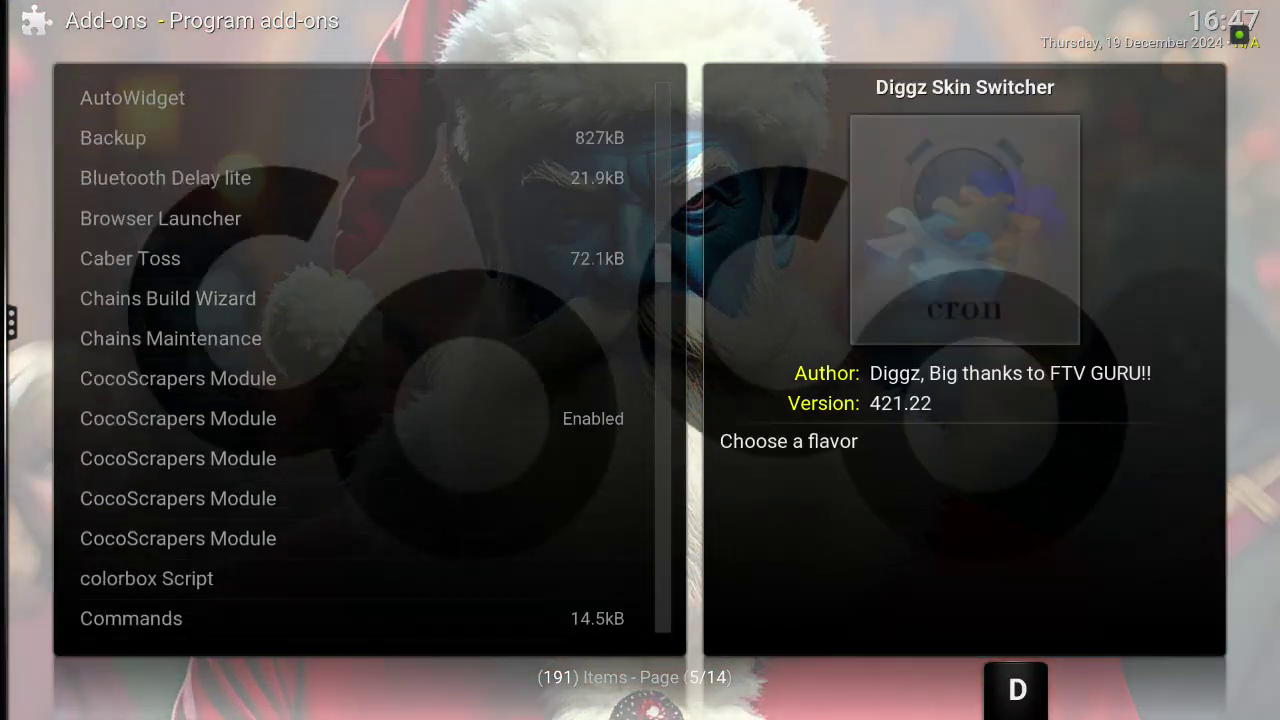
key(Down)
key(Down)
key(Down)
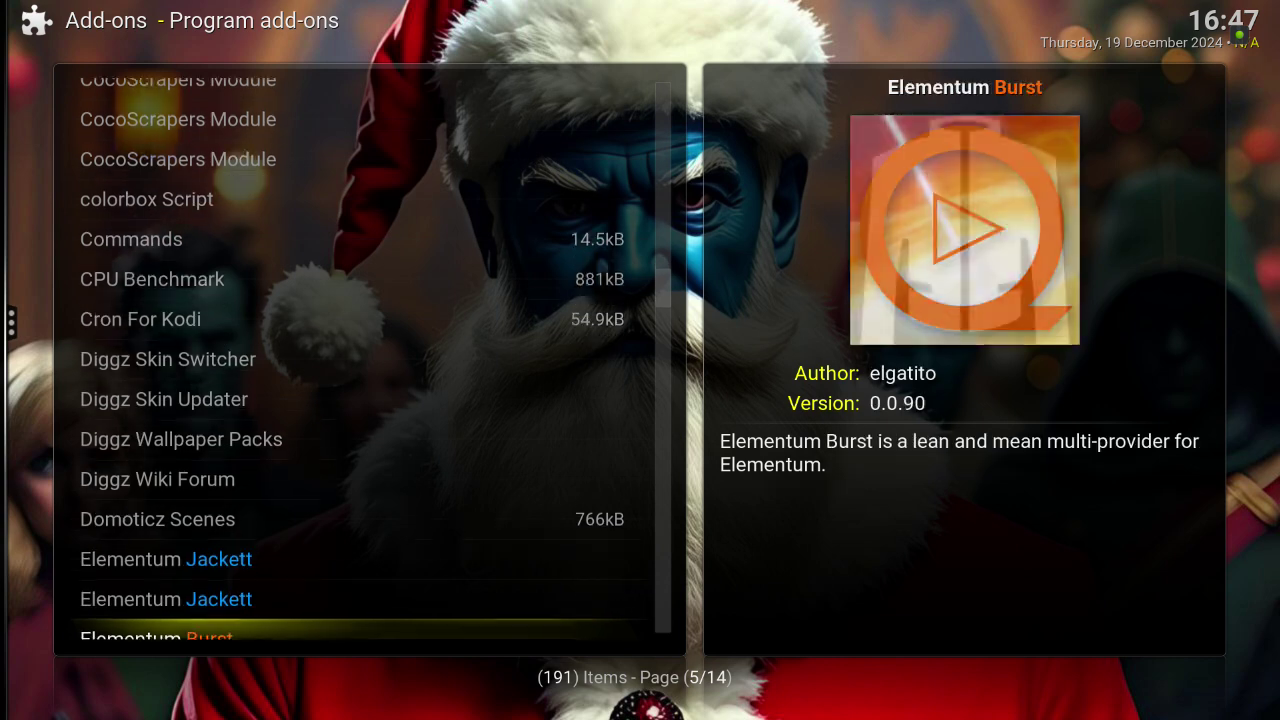
key(Down)
key(Down)
key(Down)
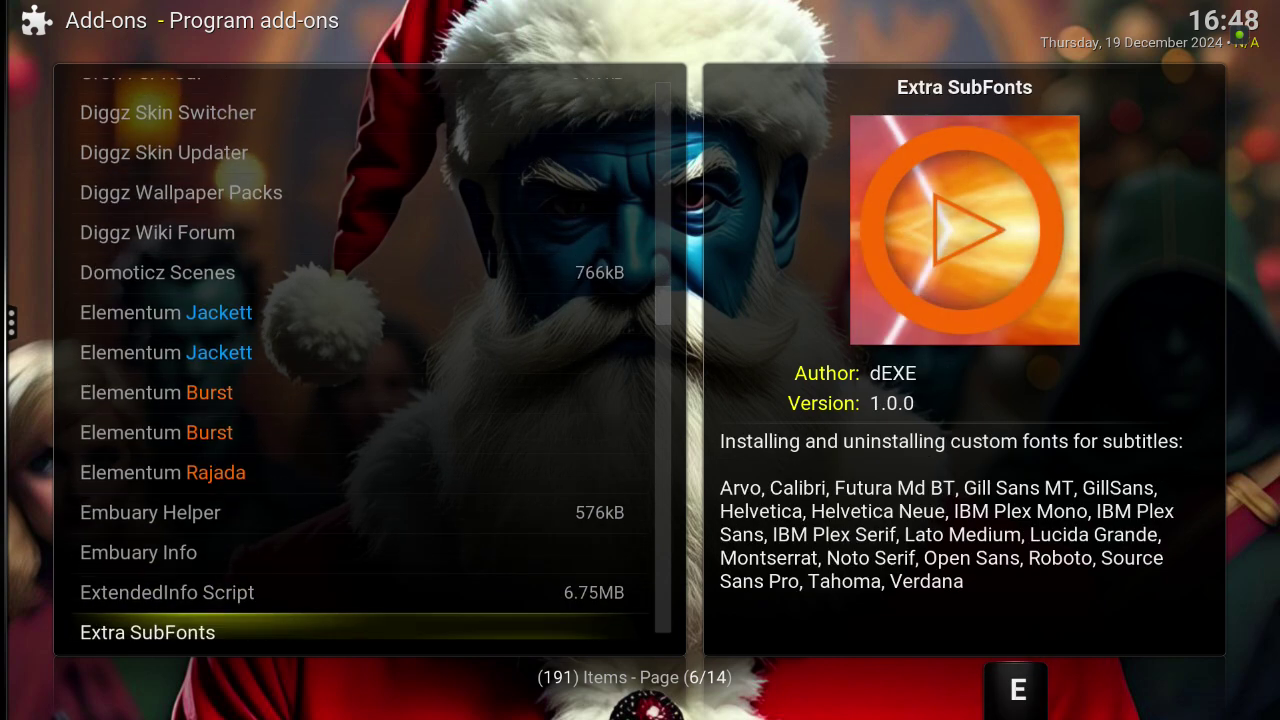
key(Up)
key(Up)
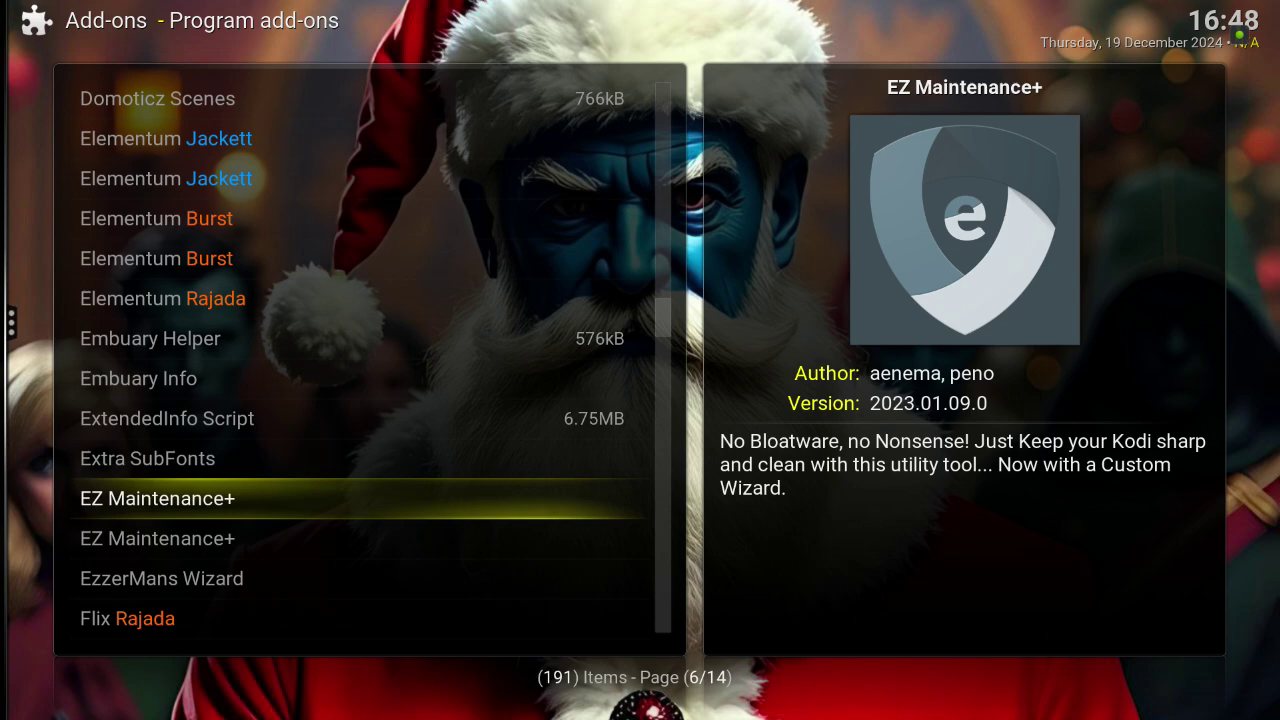
Step: Back out of EZ Maintenance+ toward the Kodi Home screen
key(Escape)
key(Escape)
key(Escape)
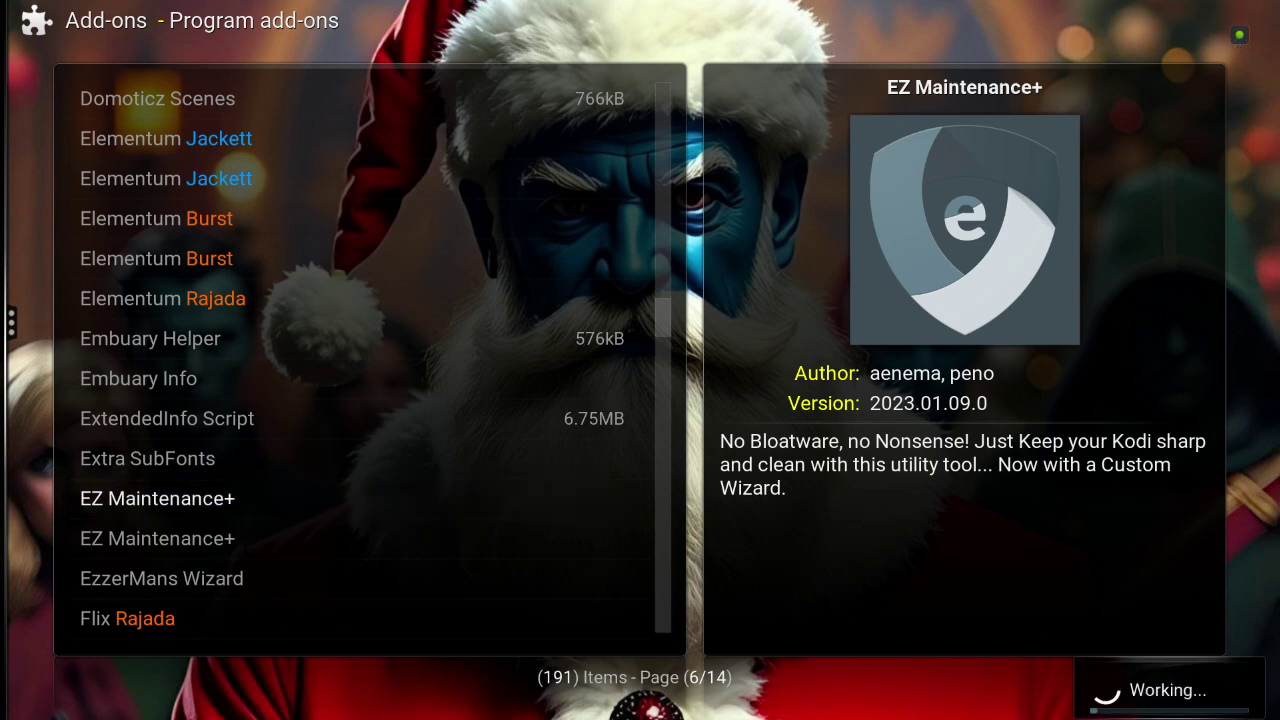